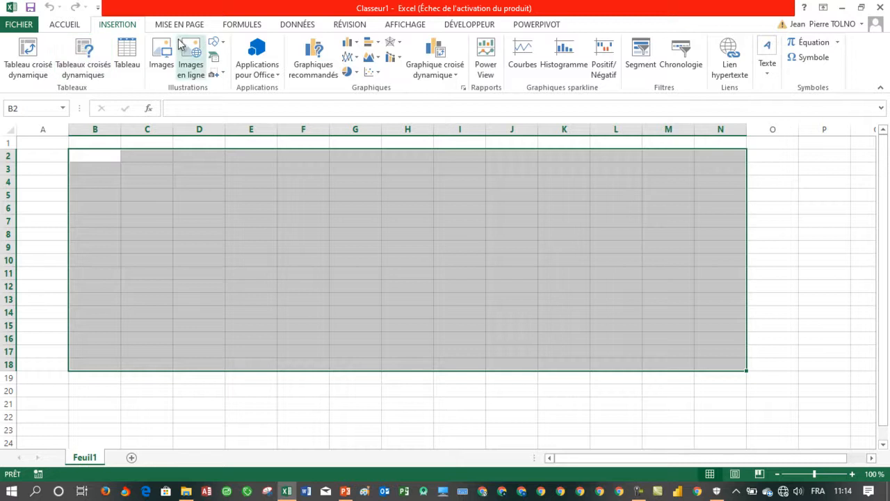
Select cell D4 and look through the text insertion options, including WordArt.
left_click(179, 180)
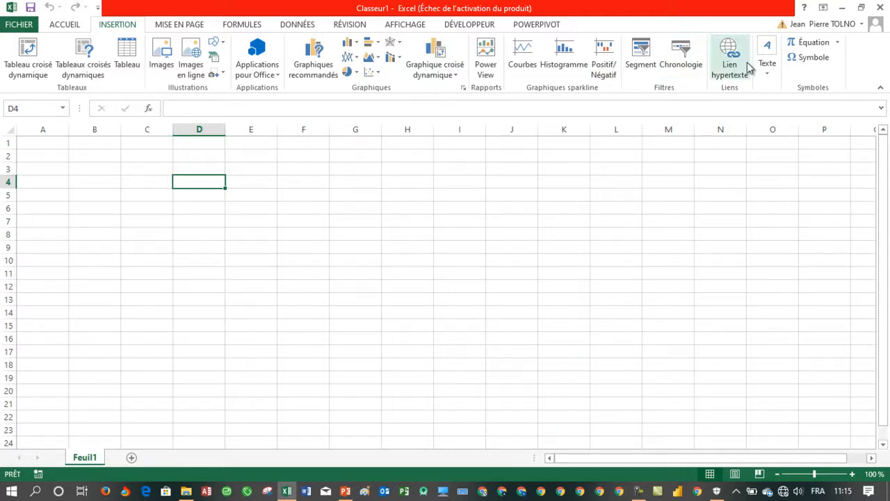
left_click(768, 70)
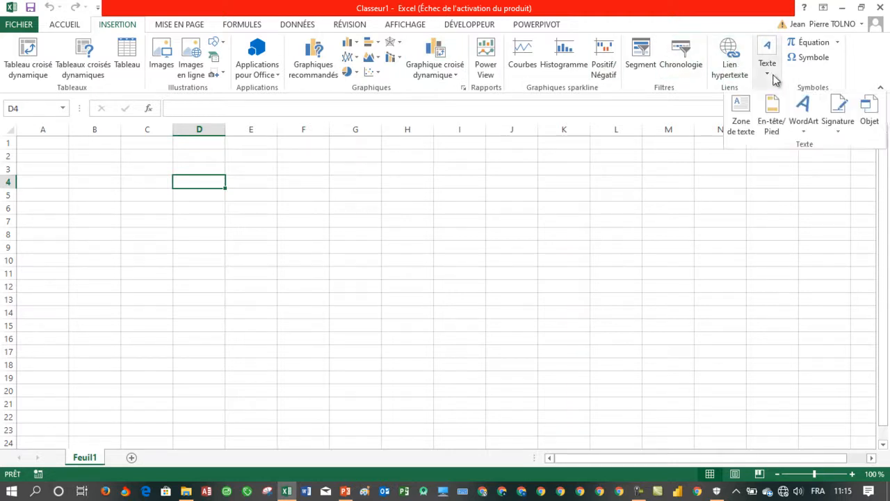
left_click(803, 129)
left_click(600, 188)
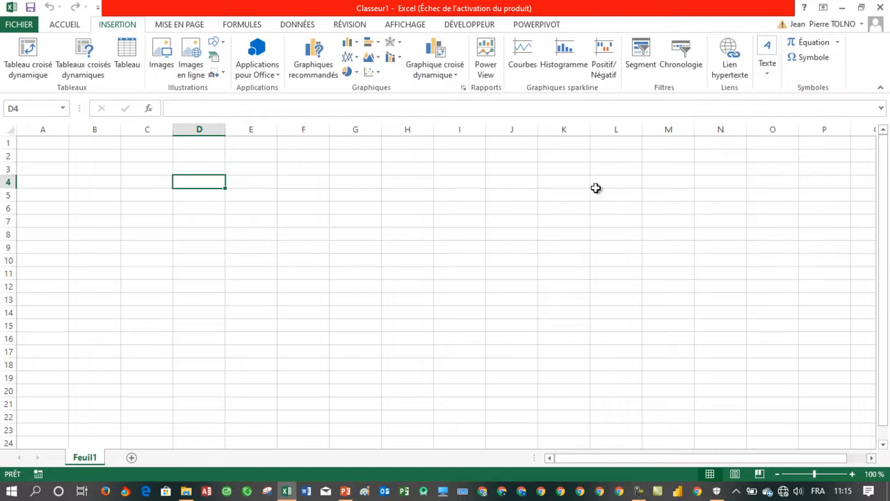
Look through the page layout commands, including the page orientation and margin options.
left_click(179, 28)
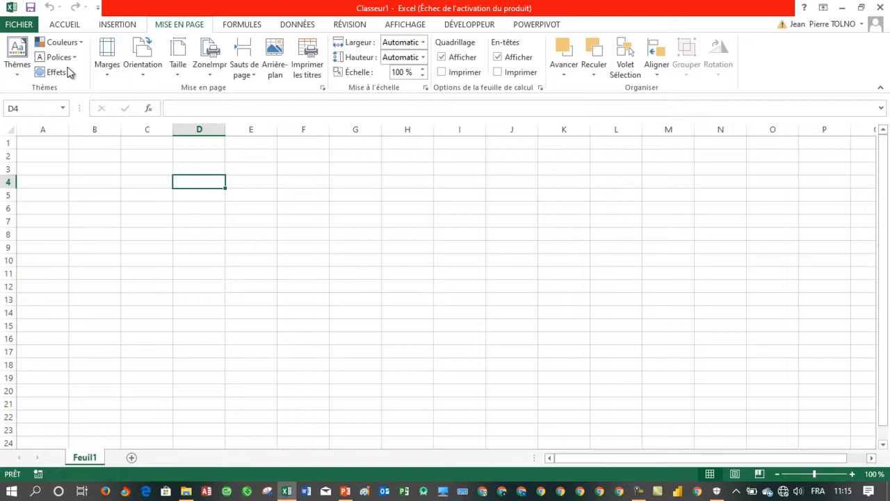
left_click(141, 69)
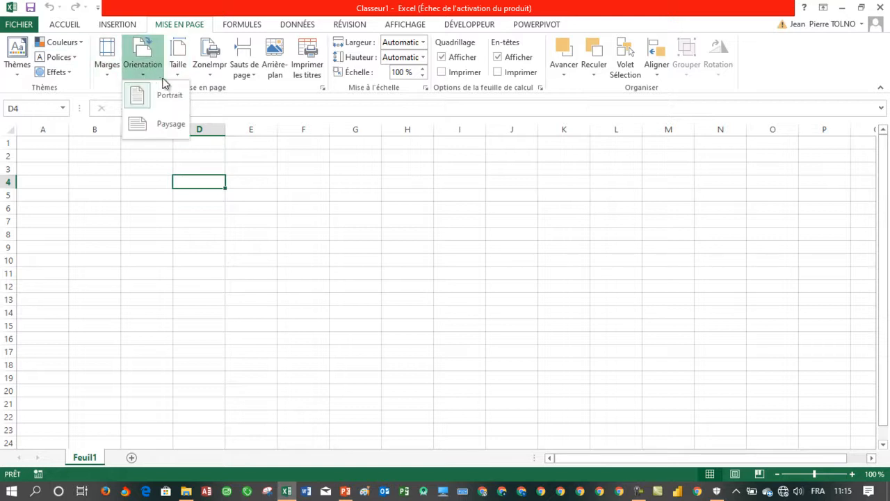
left_click(109, 76)
left_click(107, 75)
left_click(142, 76)
Examine the function library categories, including additional functions, AutoSum, recently used and financial functions.
left_click(238, 25)
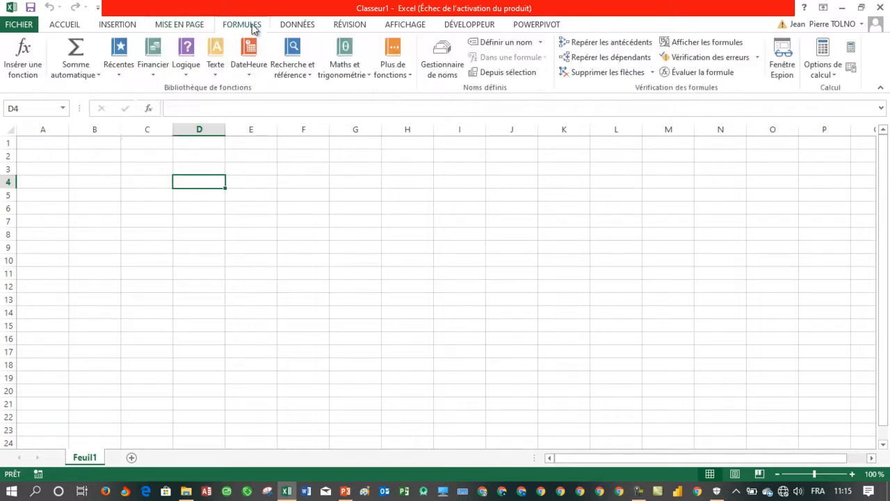
left_click(407, 74)
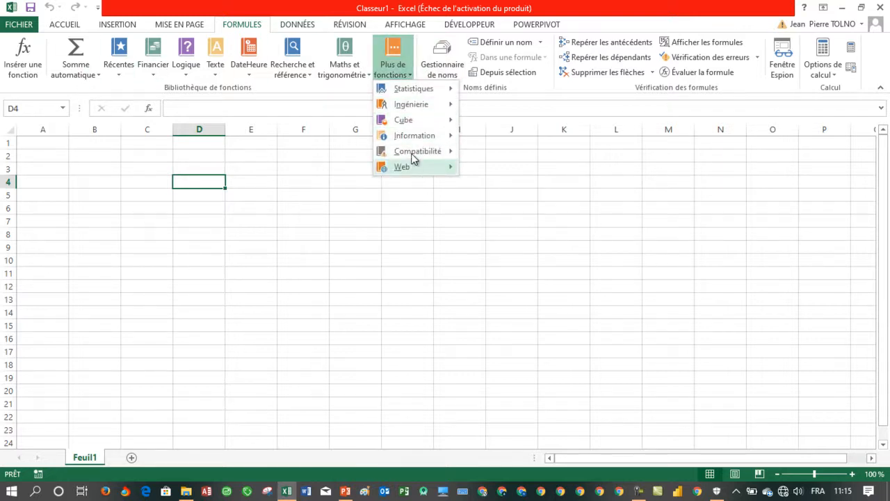
mouse_move(420, 104)
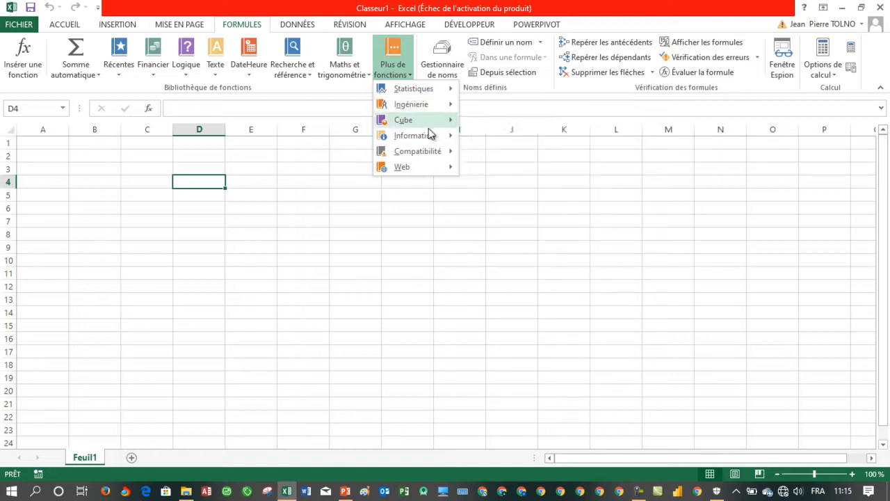
left_click(92, 75)
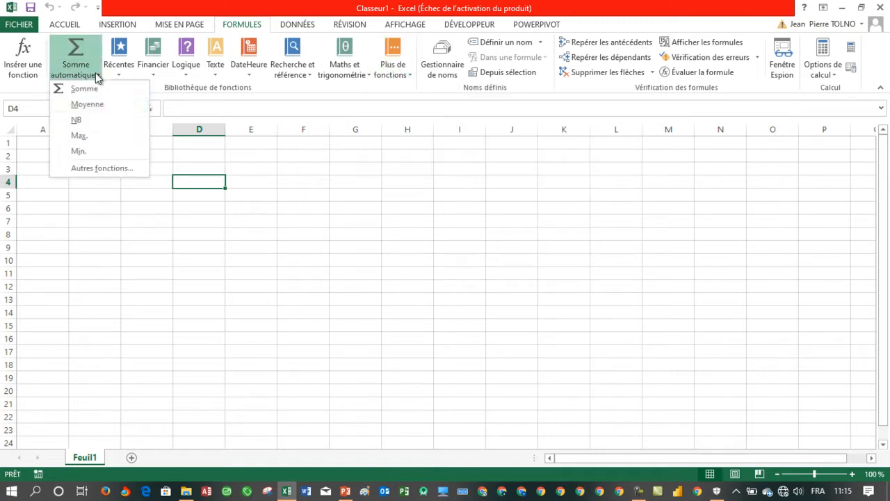
left_click(132, 75)
left_click(162, 75)
left_click(312, 15)
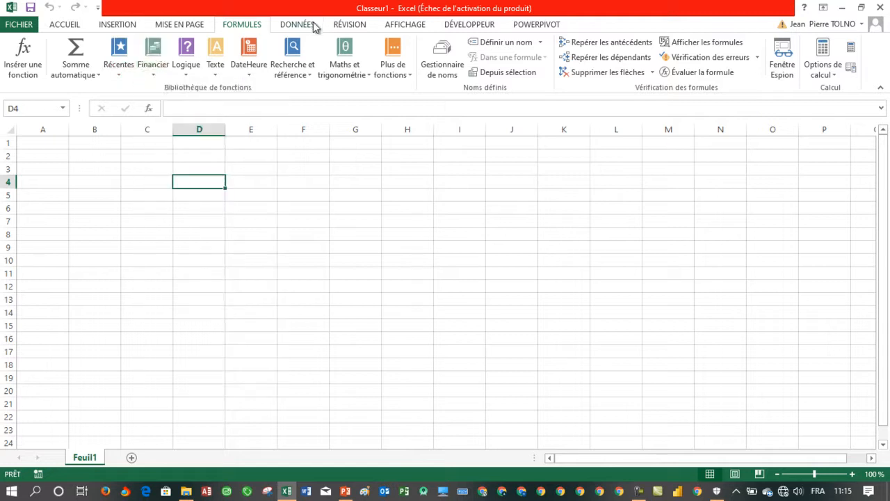
Examine the data commands, including the other external data sources and the data validation settings.
left_click(313, 26)
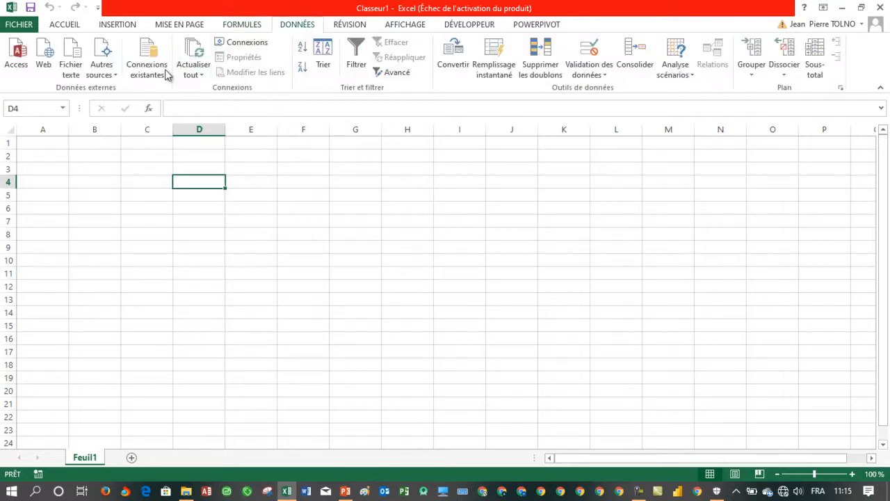
left_click(100, 69)
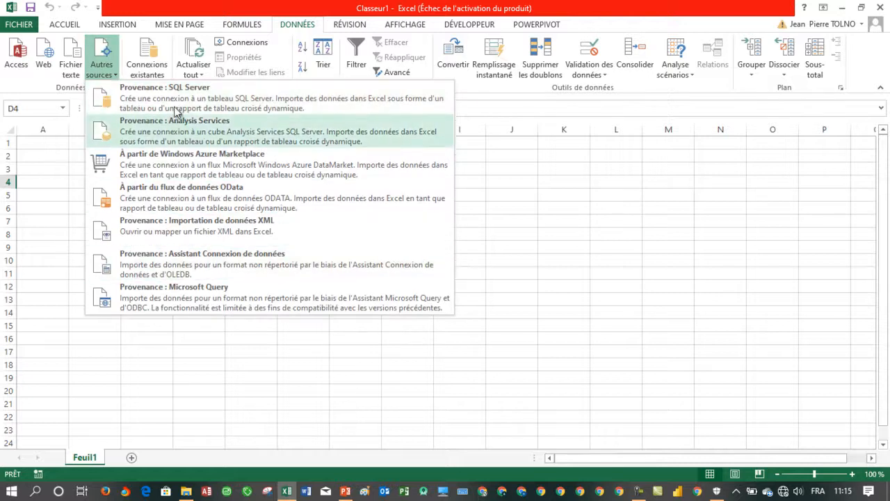
left_click(592, 73)
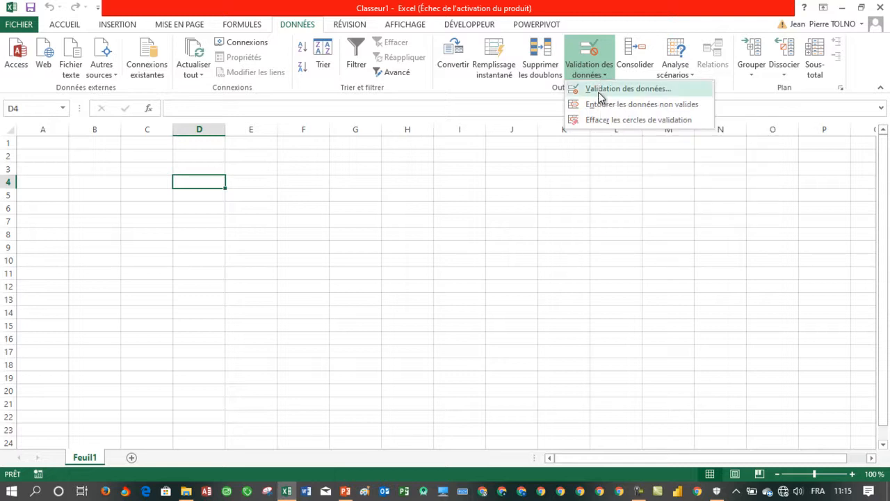
left_click(599, 92)
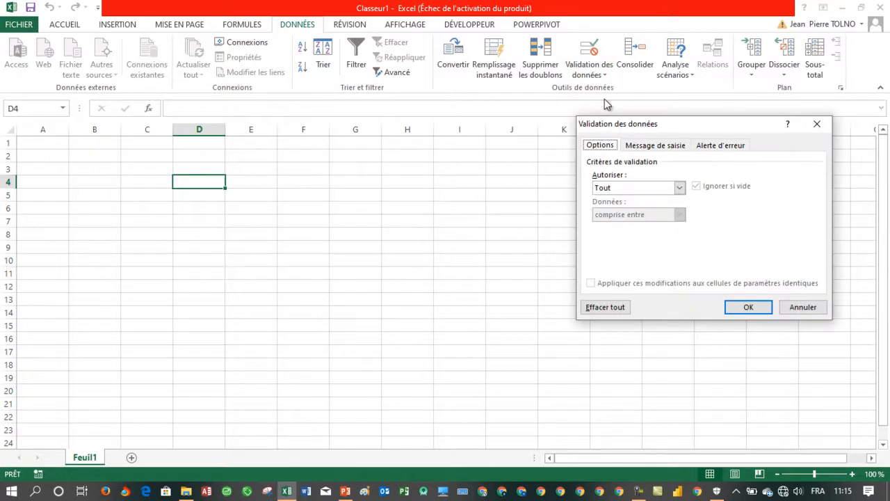
left_click(818, 124)
Look through the review, view, PowerPivot and developer commands.
left_click(352, 27)
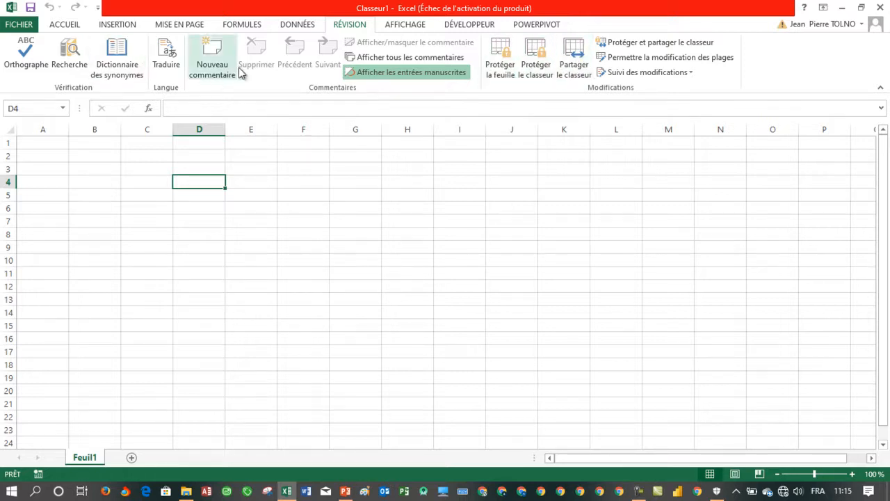
left_click(420, 26)
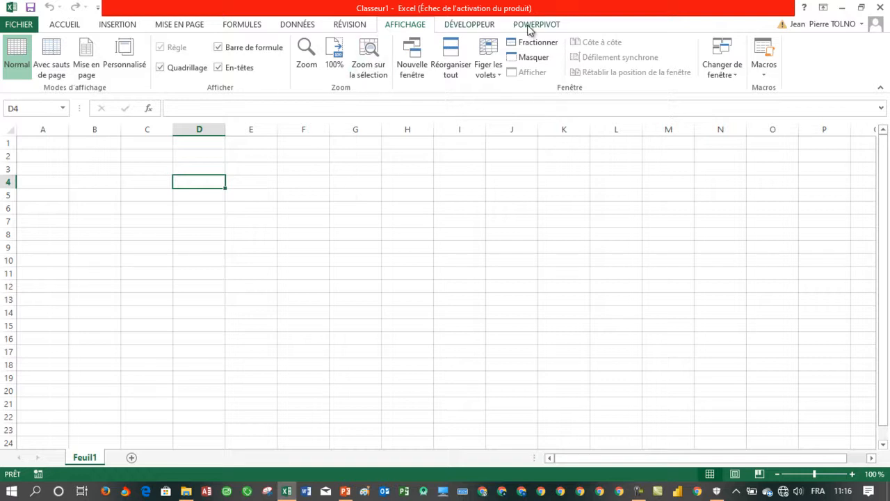
left_click(527, 26)
left_click(455, 26)
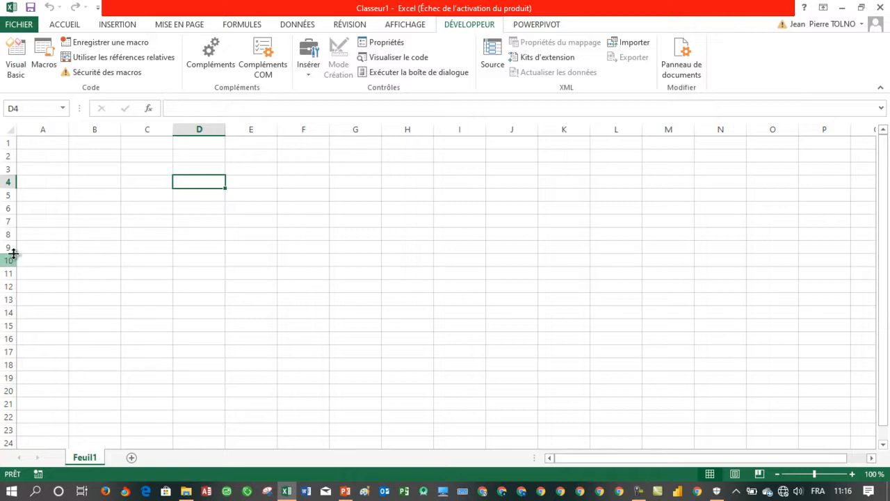
Show the Home commands, collapse the ribbon to its headings, and restore the full ribbon.
left_click(74, 27)
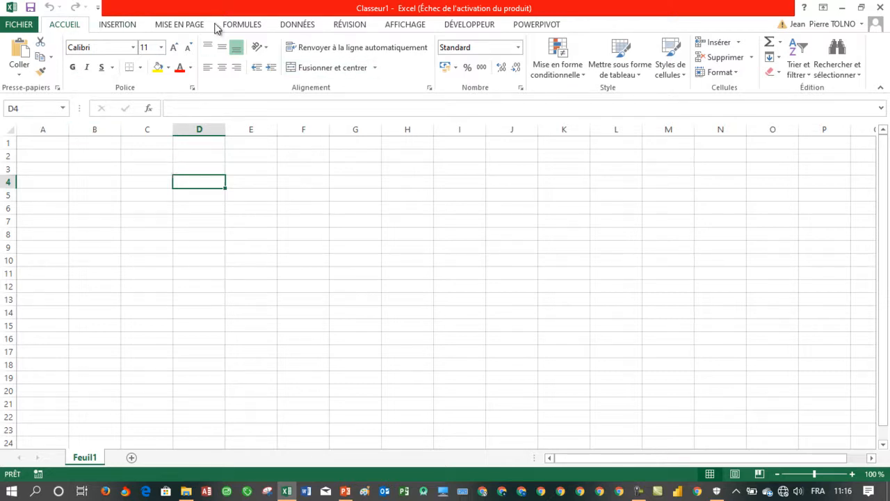
double_click(71, 27)
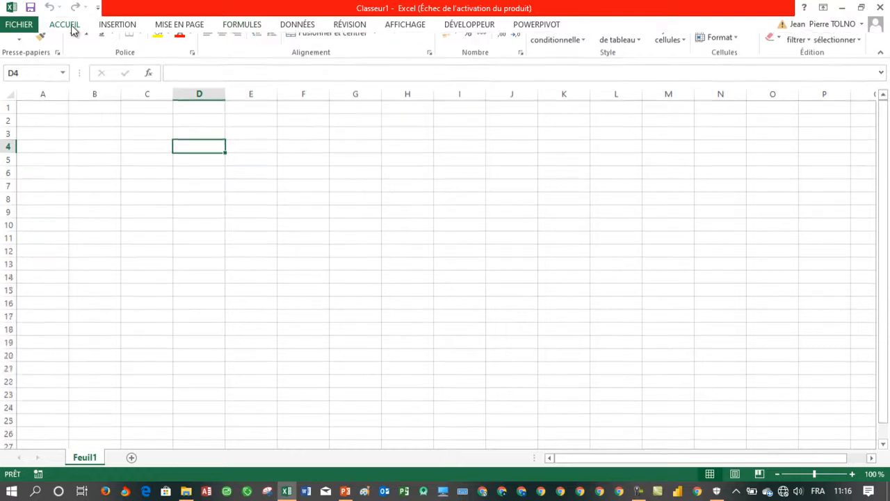
left_click(72, 25)
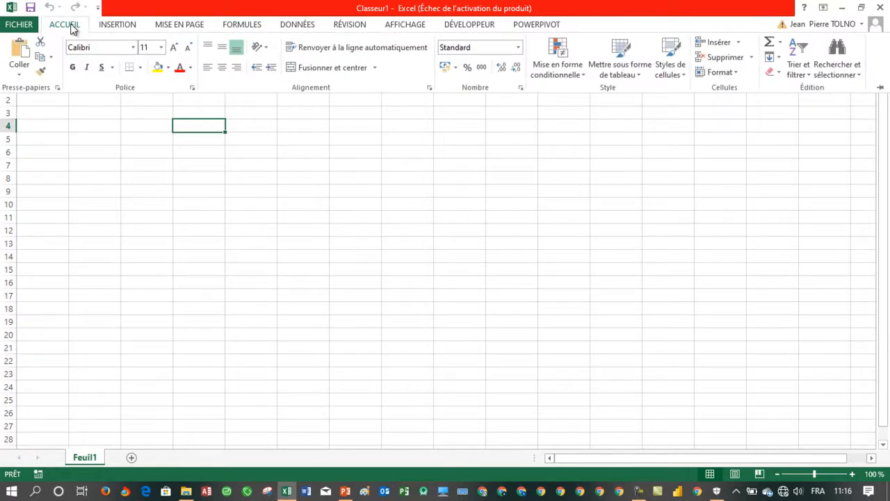
double_click(72, 27)
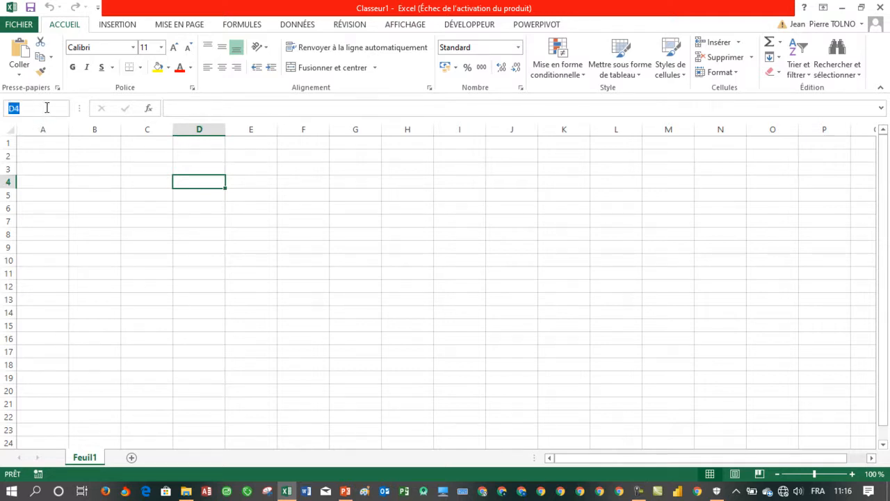
Select several cells in columns A and B, including A1, B5 and A2, and check each reference in the Name Box.
left_click(42, 142)
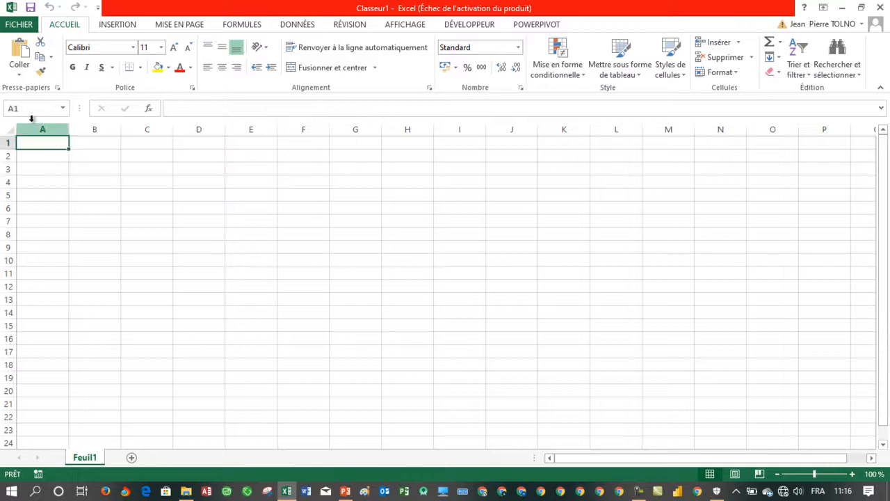
left_click(66, 157)
left_click(83, 156)
left_click(96, 194)
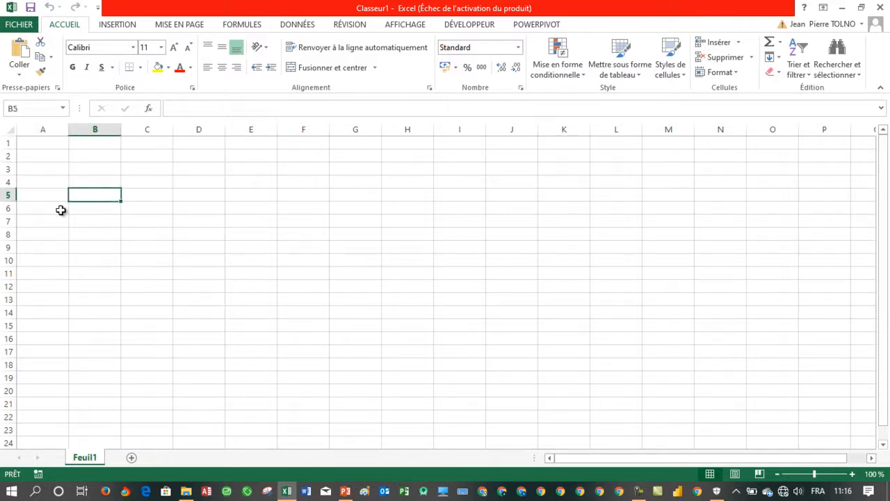
left_click(57, 209)
left_click(50, 182)
left_click(40, 157)
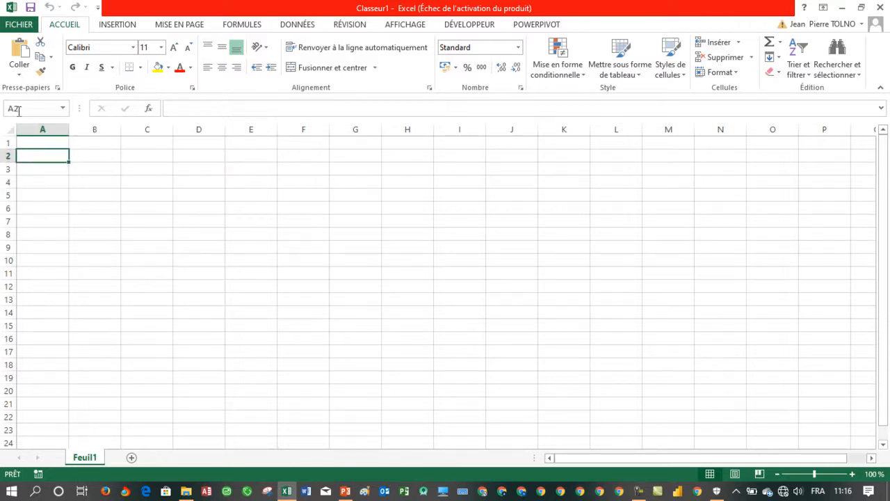
Try the formula bar on a few cells, enter 12 in cell D7, and discard the entry.
left_click(179, 111)
left_click(179, 190)
left_click(170, 110)
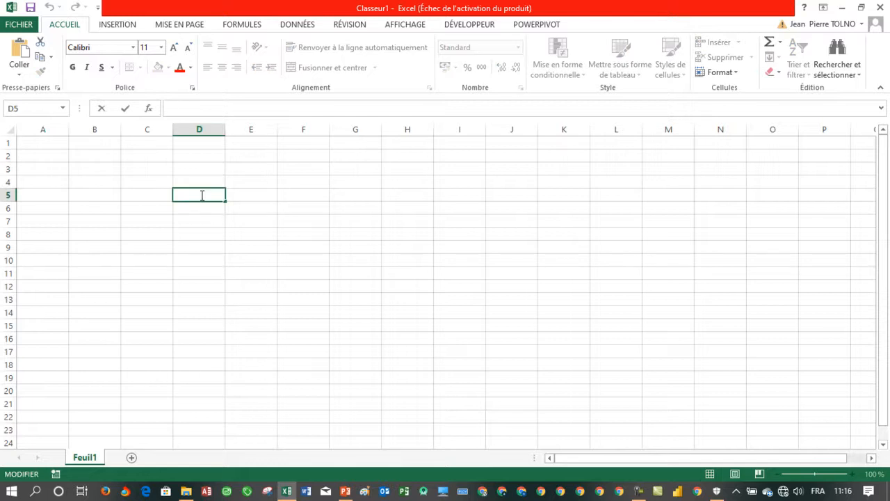
left_click(201, 217)
type("12")
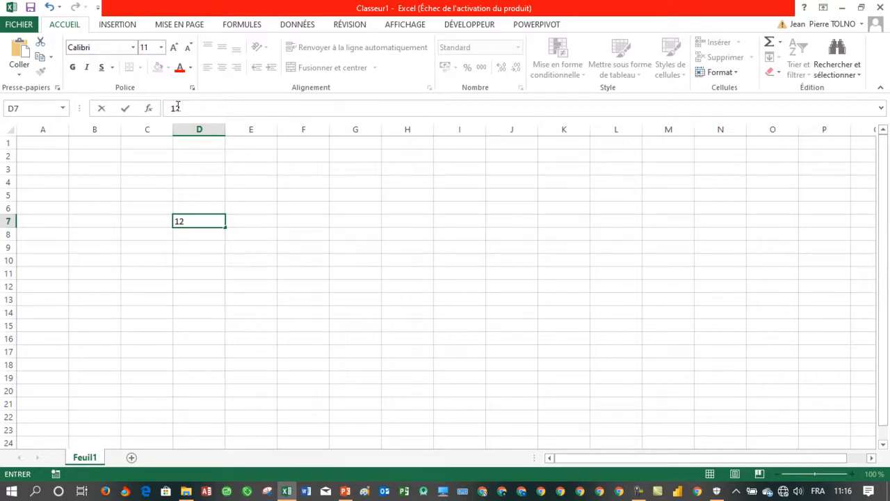
key("Escape")
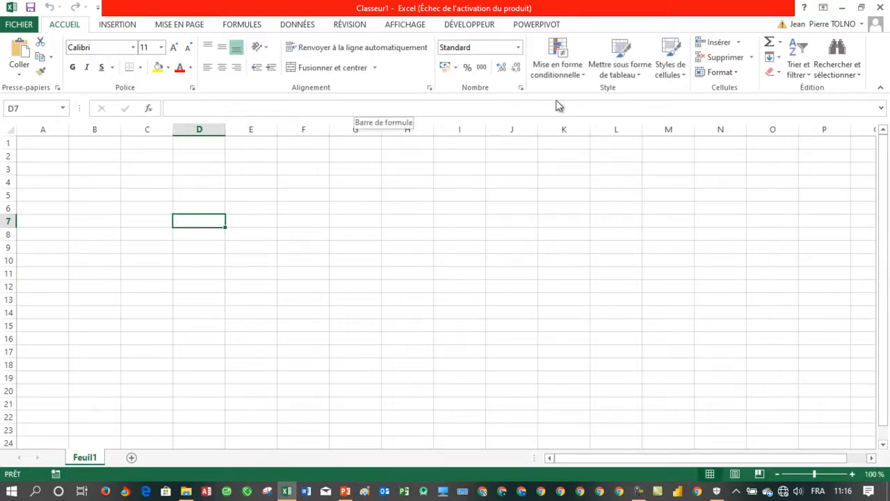
Expand the formula bar to several lines and shrink it back to a single line.
left_click(881, 109)
left_click(881, 110)
left_click(881, 110)
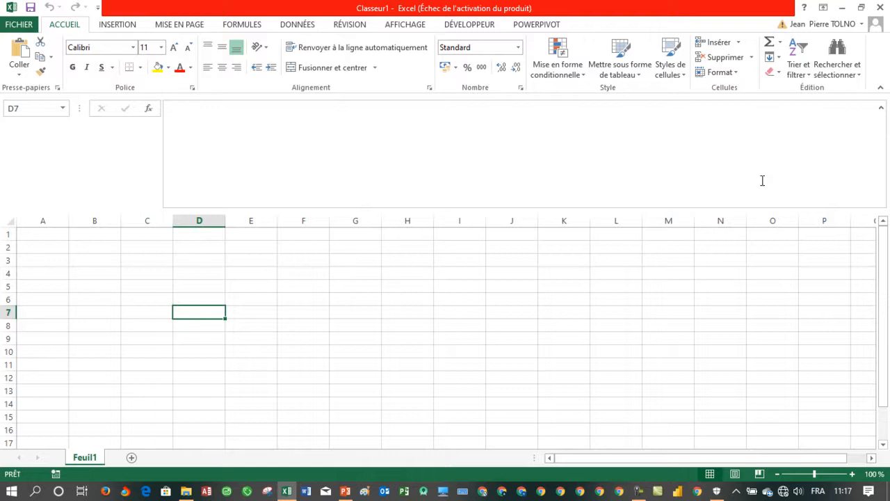
left_click_drag(738, 211, 734, 105)
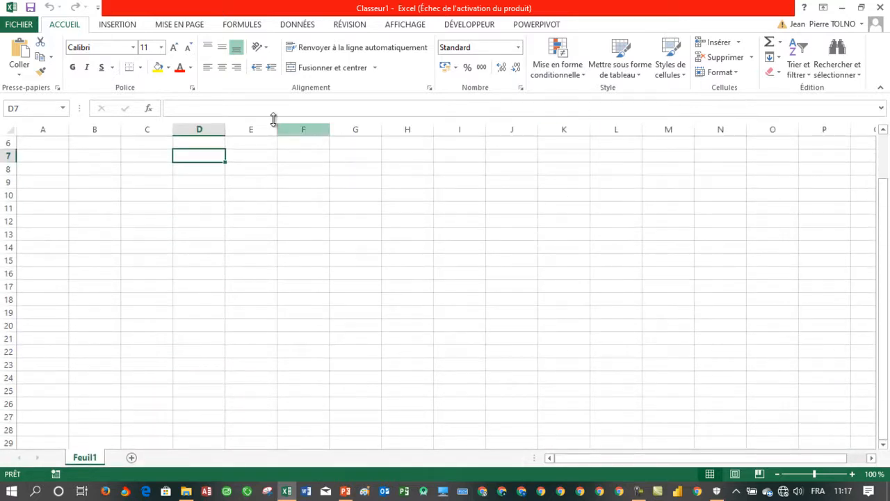
View the Insert Function dialog for cell D7, move it over the sheet, and close it without inserting a function.
left_click(253, 106)
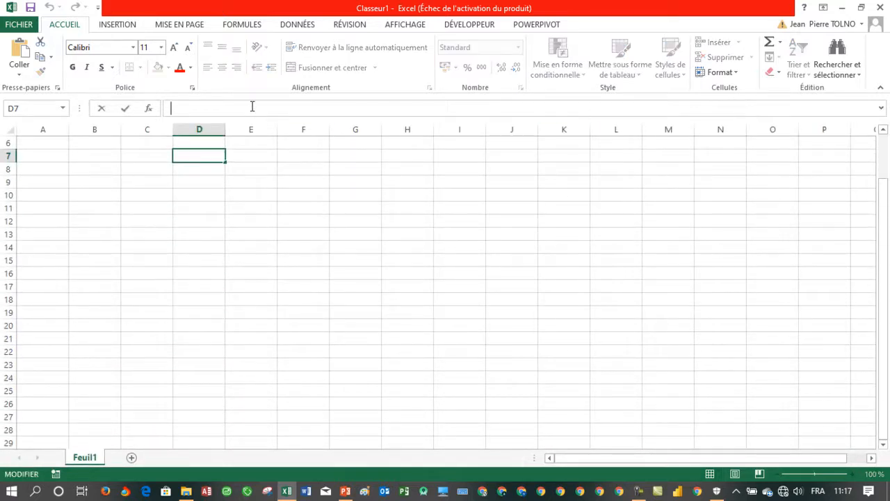
left_click(149, 110)
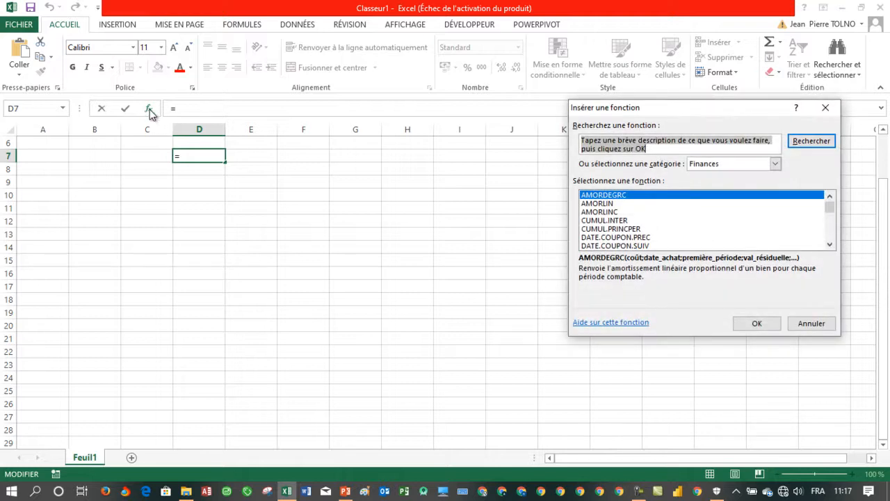
left_click_drag(680, 116, 435, 151)
left_click(587, 145)
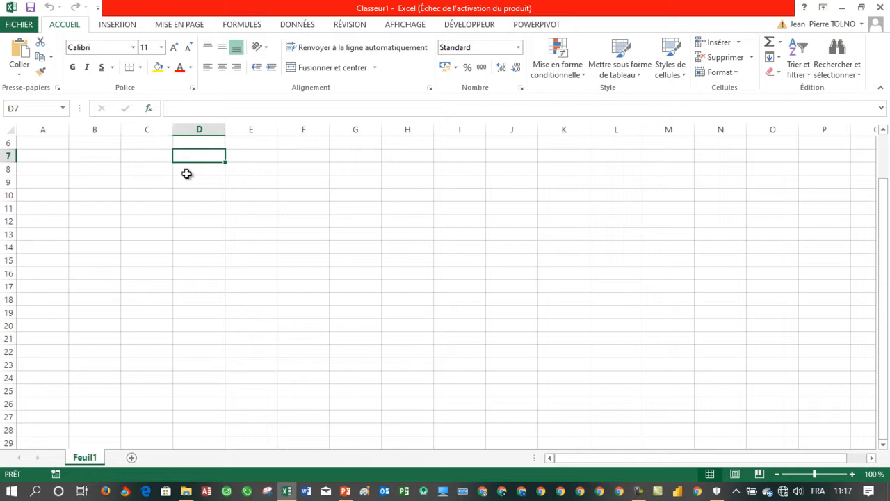
Start the formula =som in cell D7 to view the function suggestions, and discard the entry.
type("=som")
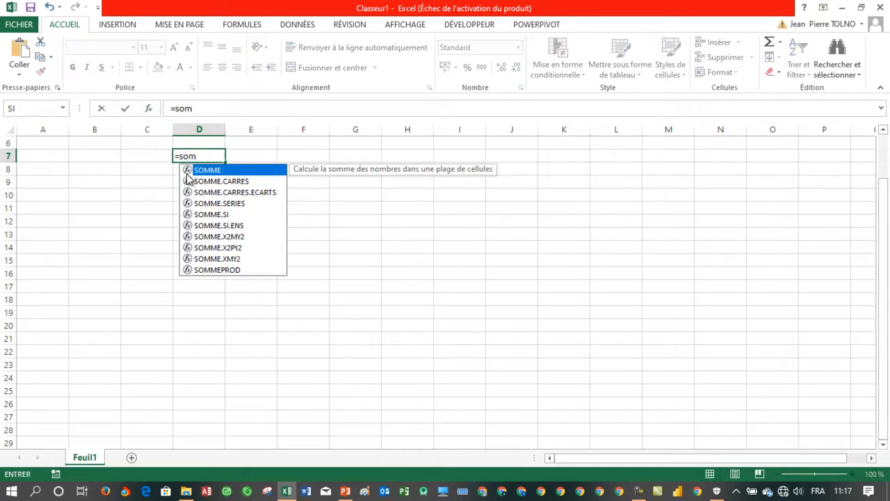
key("Escape")
key("Escape")
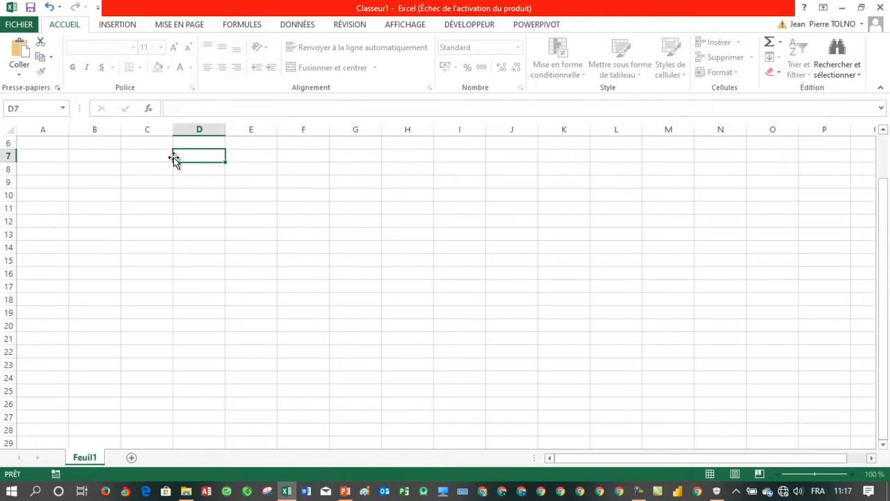
Browse the Date & Heure and Texte categories in the Insert Function dialog for cell D7, and close it without inserting a function.
left_click(148, 108)
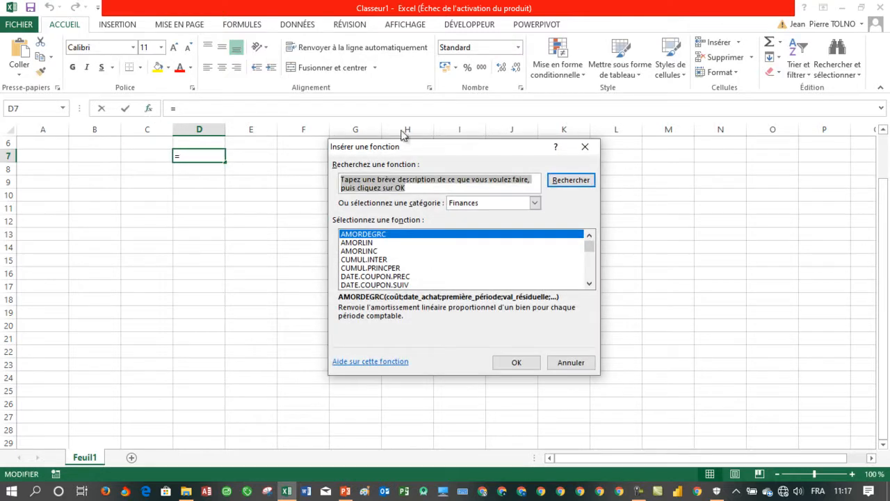
left_click_drag(488, 149, 417, 146)
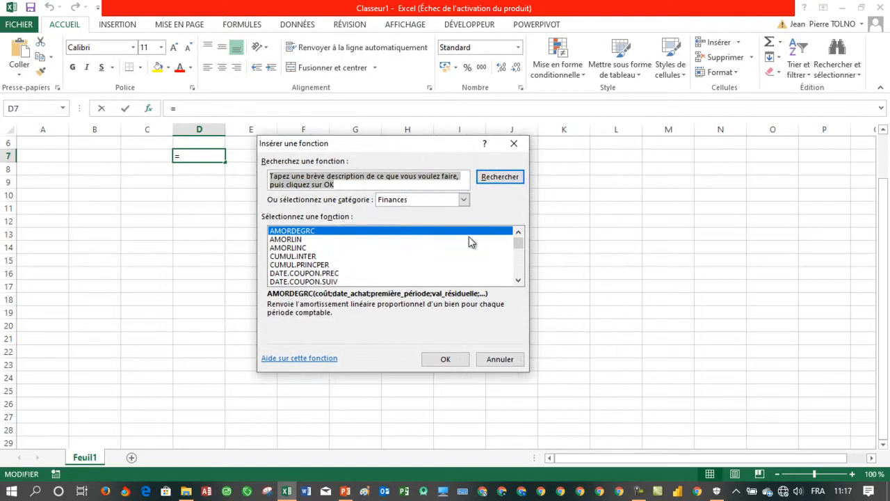
mouse_move(519, 243)
left_mouse_down()
mouse_move(516, 270)
mouse_move(520, 242)
left_mouse_up()
left_click(463, 200)
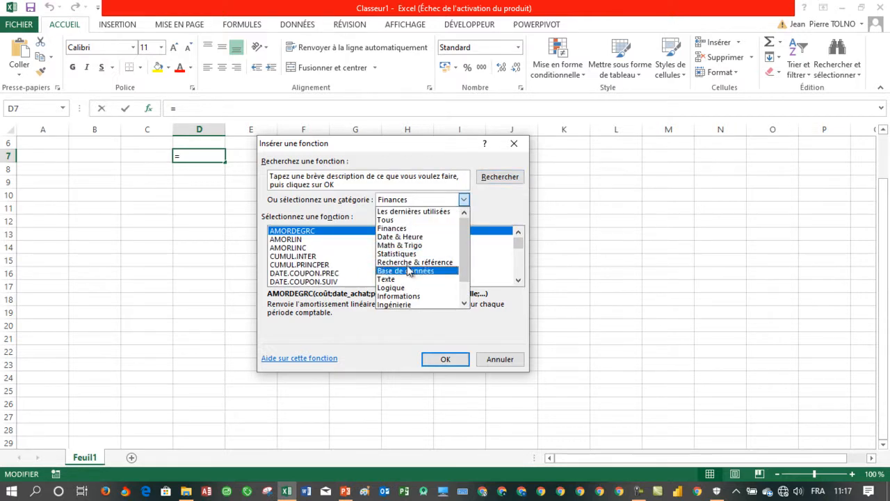
left_click(408, 237)
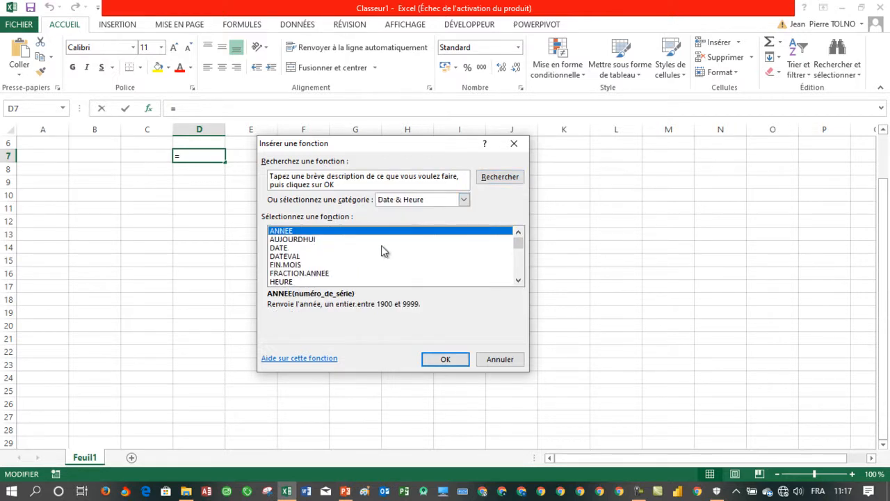
left_click(460, 205)
left_click(419, 284)
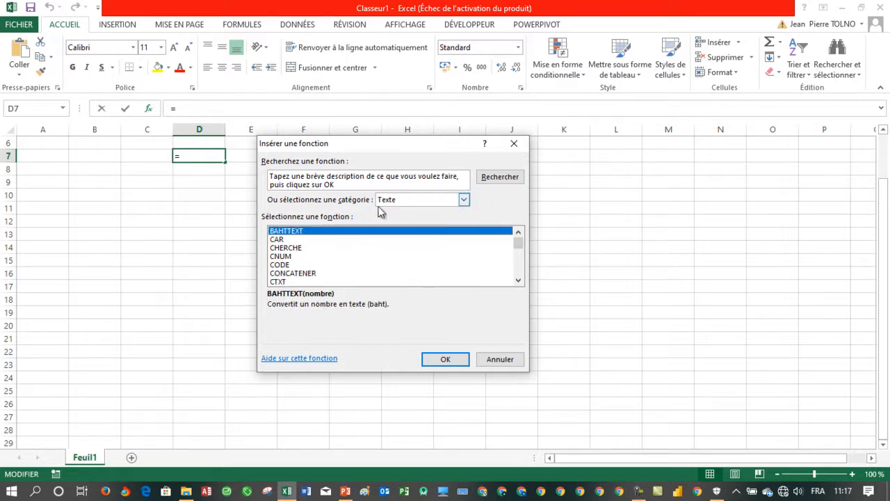
left_click(514, 144)
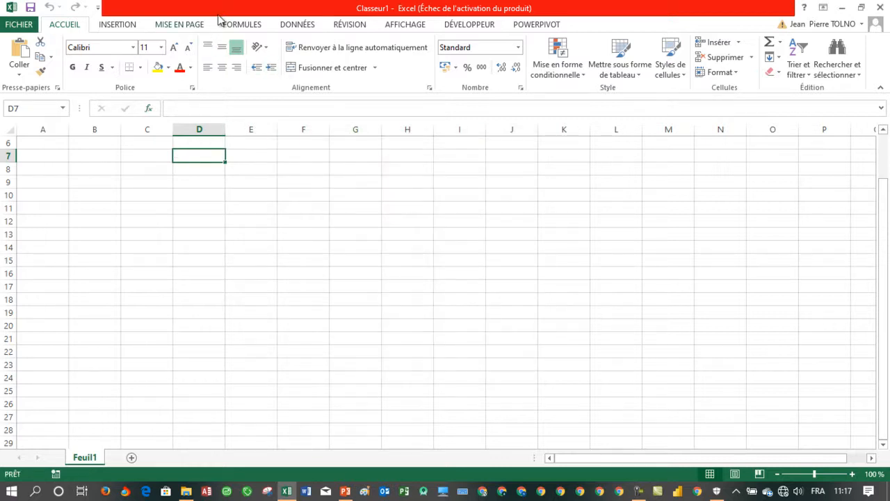
View the function library and its additional function categories on the ribbon, and return to cell D14 in the sheet.
left_click(249, 25)
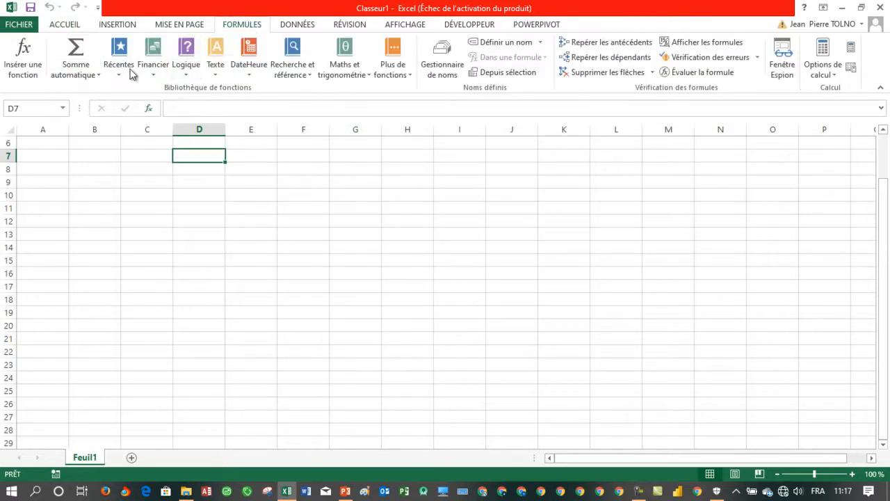
left_click(397, 74)
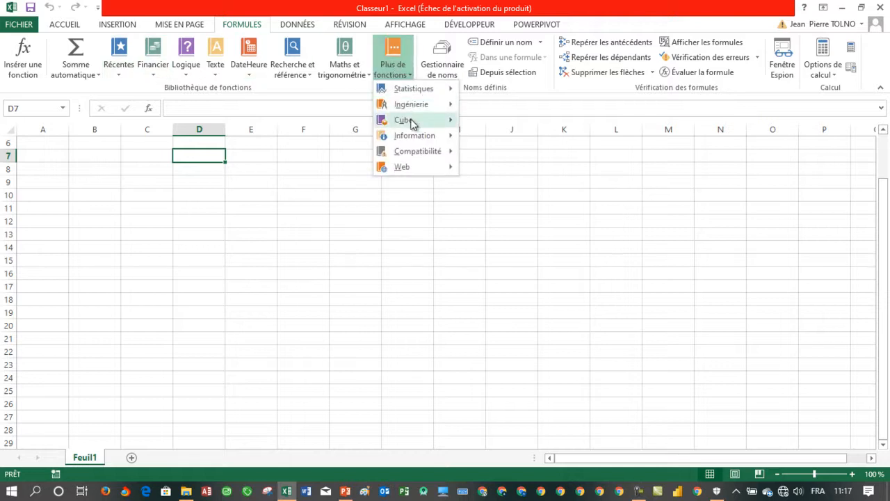
left_click(388, 224)
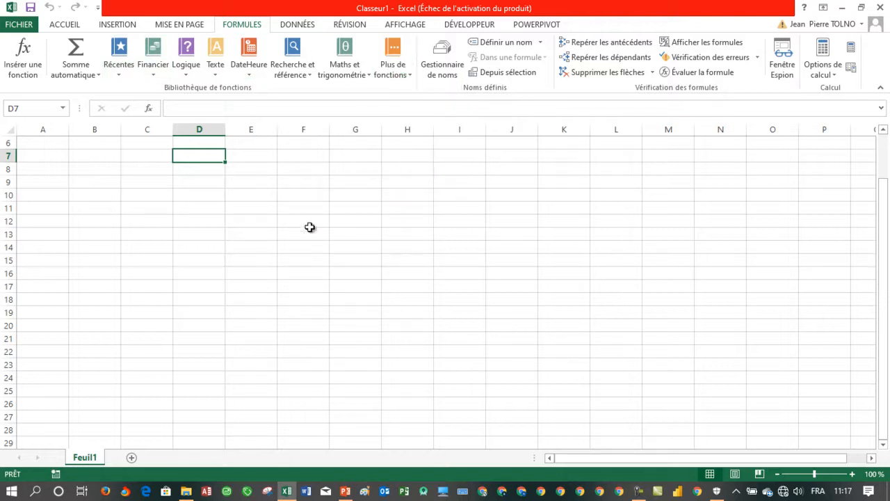
left_click(229, 218)
left_click(213, 245)
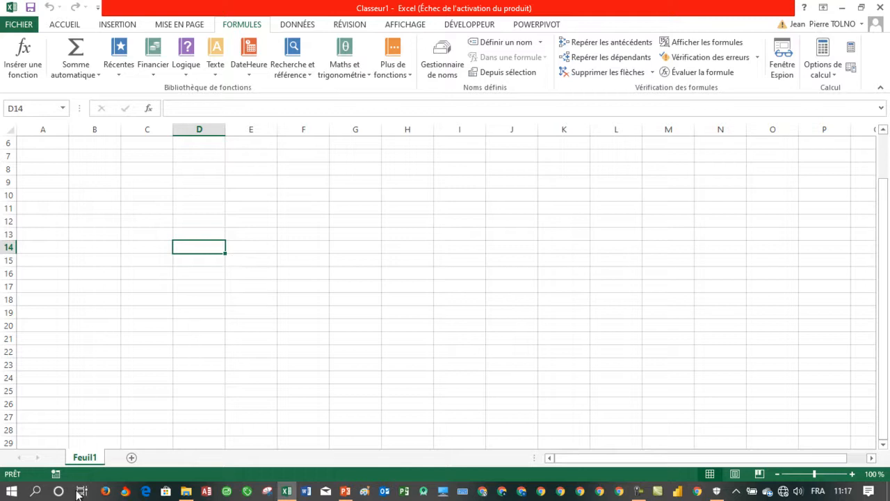
Demonstrate cell selection with several ranges, including B9:H20, and a few single cells, finishing on D8.
left_click_drag(23, 146, 672, 359)
left_click(142, 209)
left_click_drag(114, 171, 147, 170)
left_click_drag(343, 180, 652, 400)
left_click_drag(100, 183, 407, 324)
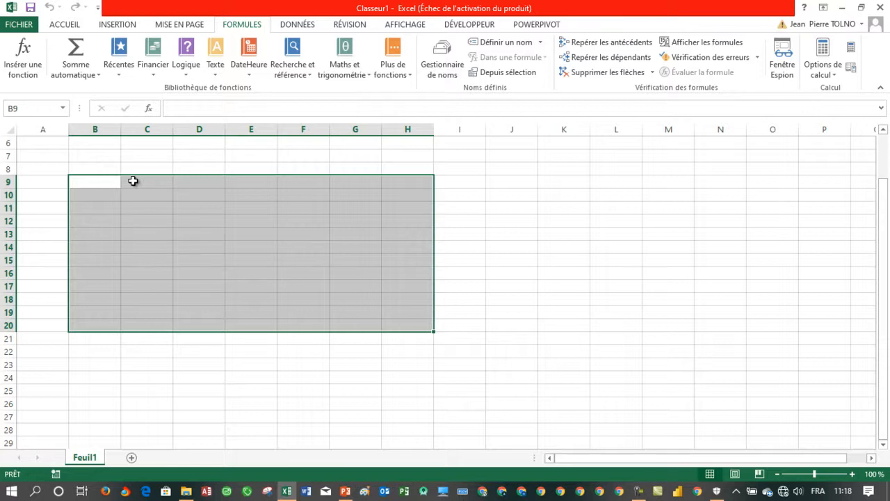
left_click(132, 182)
left_click(219, 205)
left_click(94, 195)
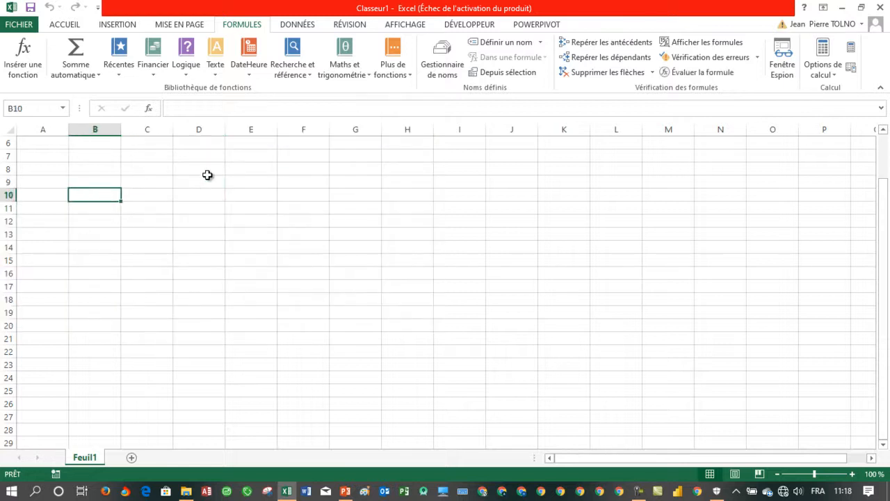
left_click(218, 171)
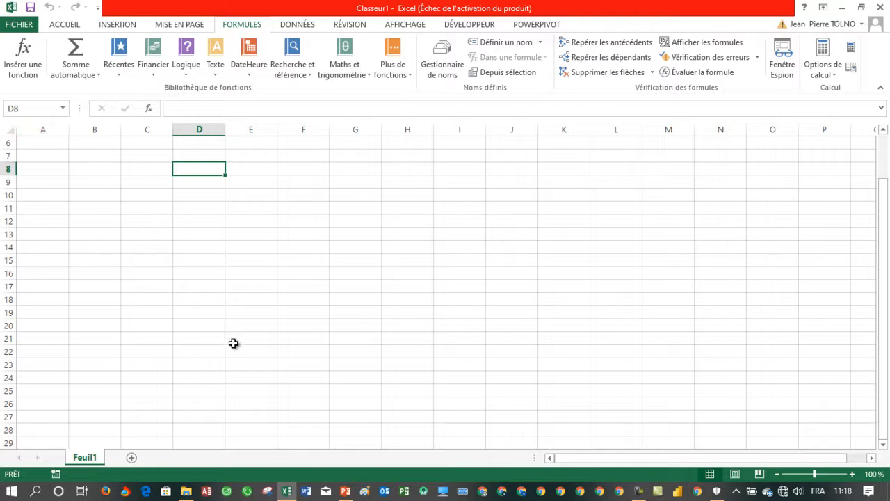
Select a run of adjacent columns starting at A, reduce the selection to cell D9, and select the entire sheet.
left_click_drag(45, 129, 559, 122)
left_click(193, 180)
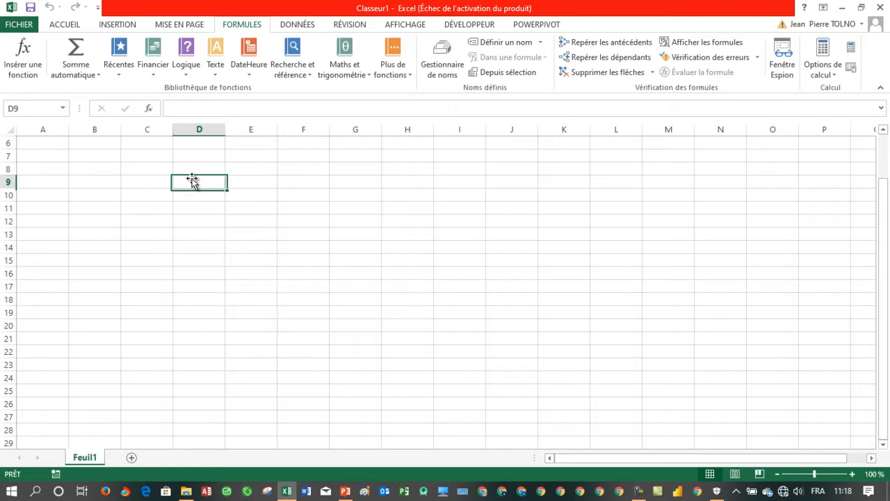
left_click(10, 130)
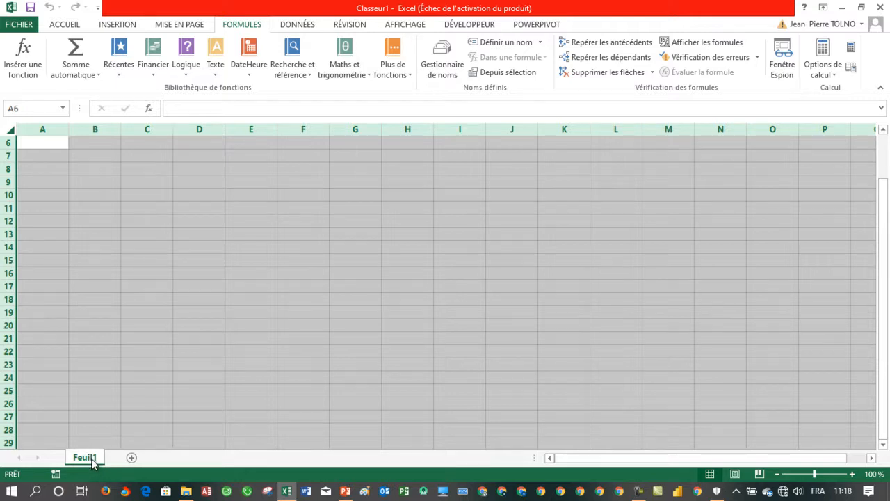
Add a second worksheet, switch between it and Feuil1, and clear the whole-sheet selection on Feuil1 by selecting B27.
left_click(132, 458)
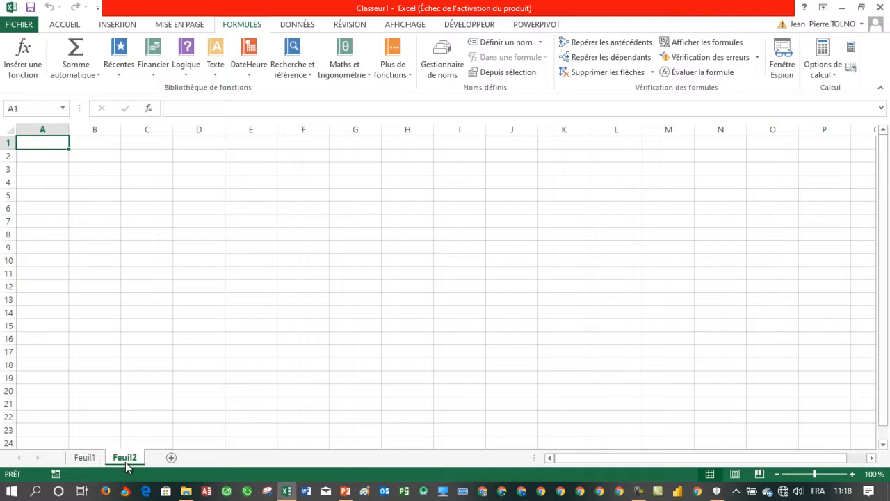
left_click(84, 458)
left_click(125, 457)
left_click(102, 460)
left_click(125, 457)
left_click(85, 458)
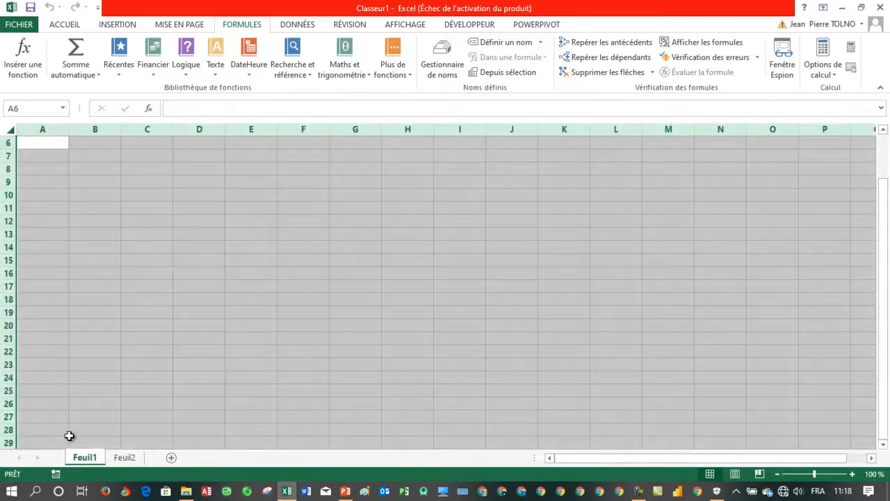
left_click(73, 420)
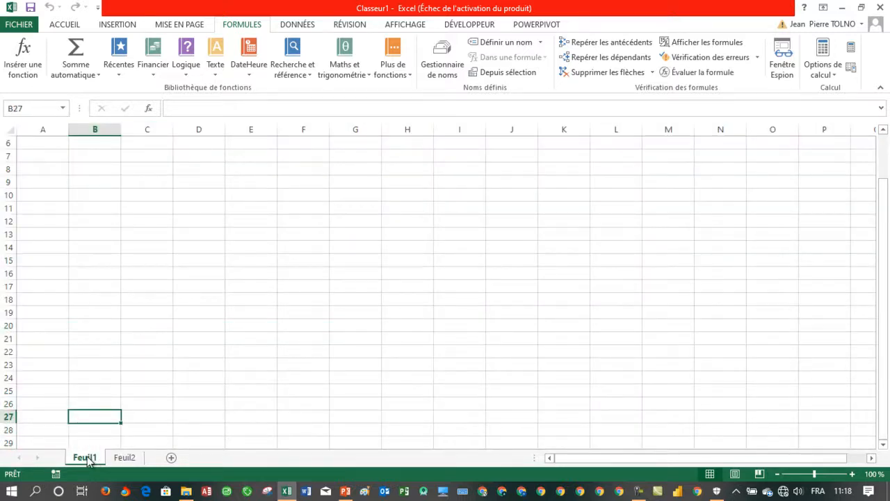
Rename the sheet Feuil1 as MA PREMIERE FEUILLE.
right_click(88, 461)
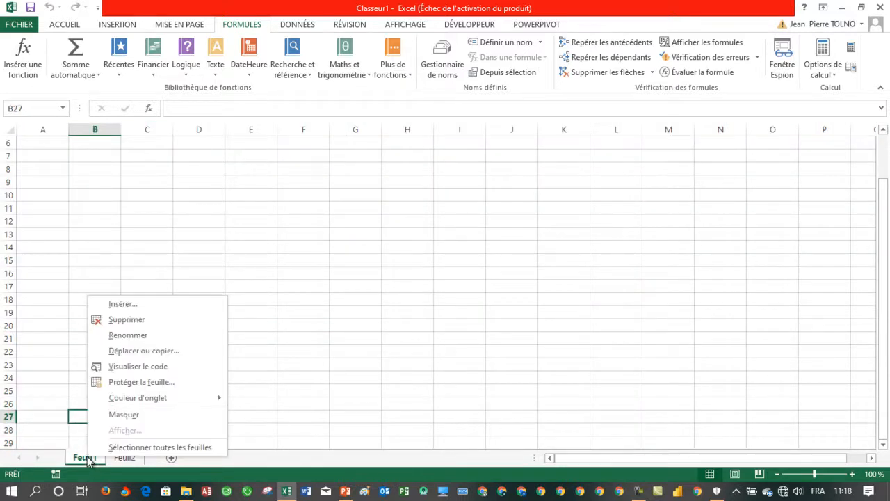
left_click(142, 335)
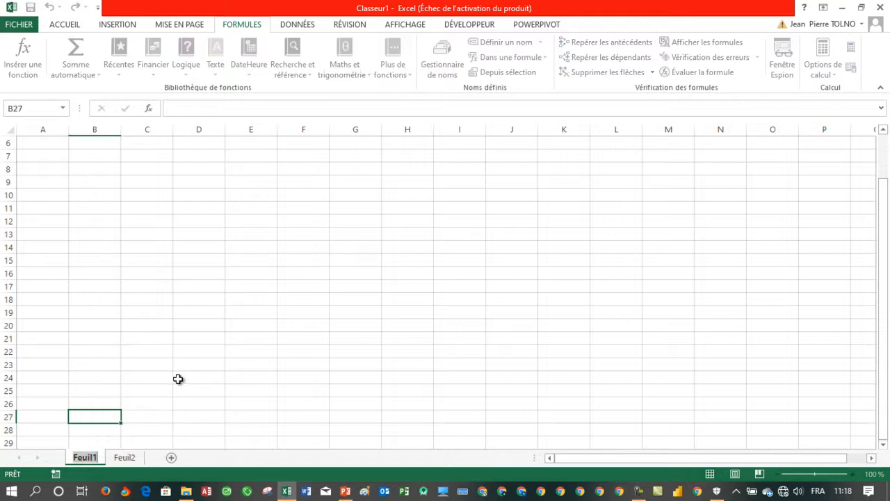
type("MA PREMIER")
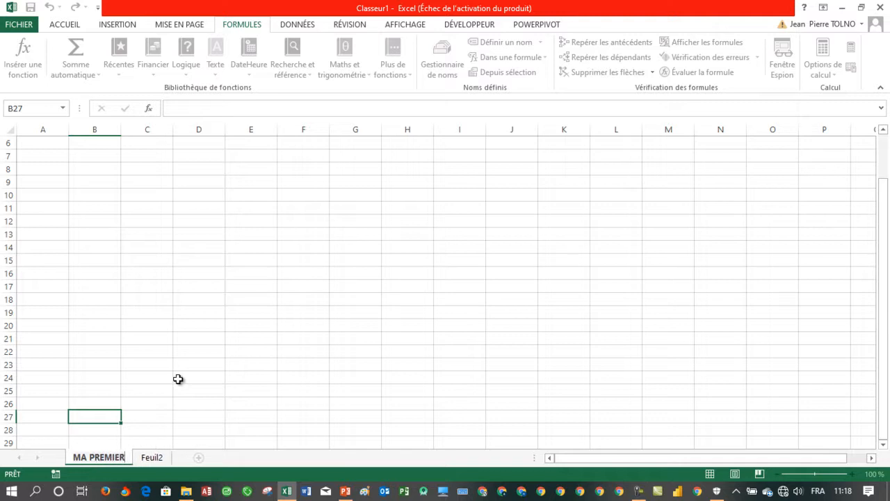
type("E F")
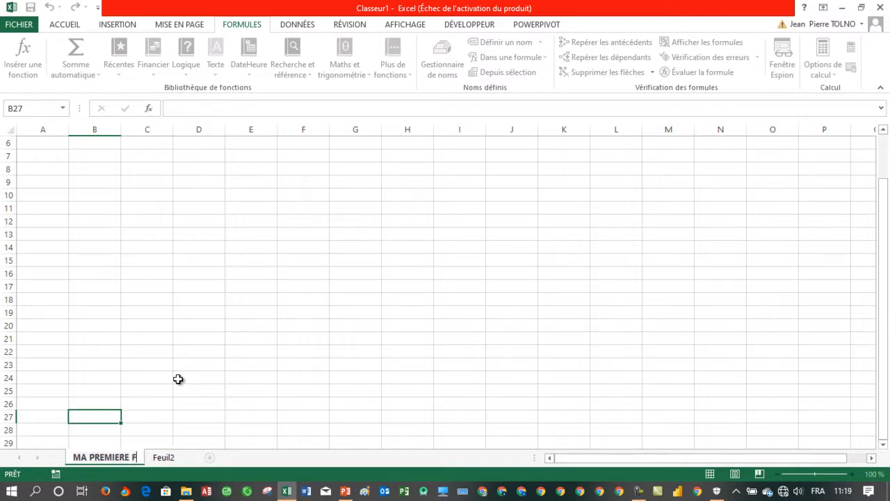
type("EUILLE")
key("Return")
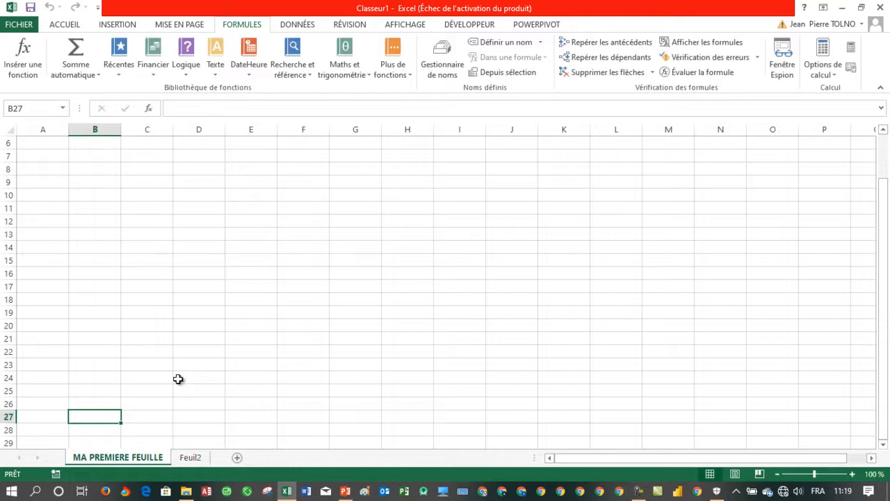
left_click(135, 419)
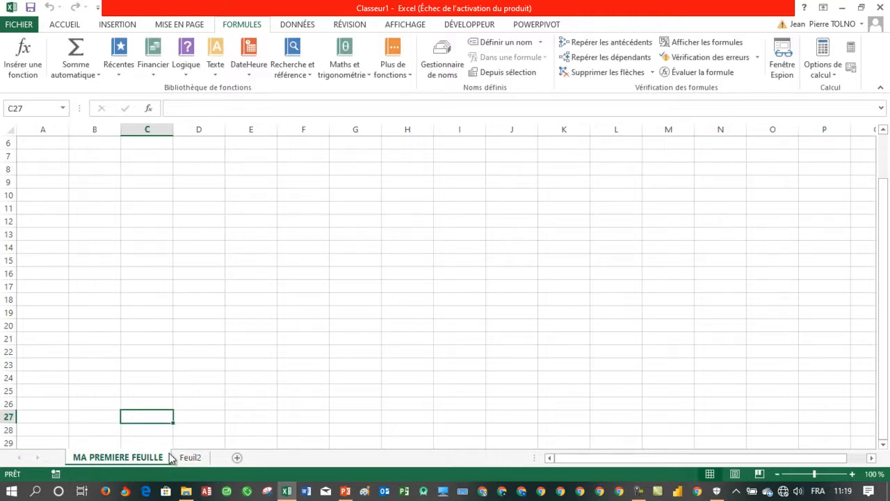
left_click(203, 430)
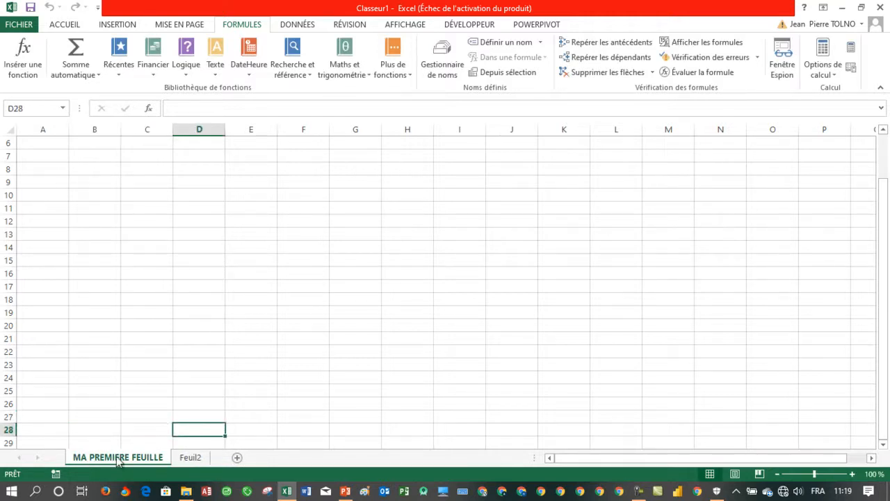
Move the MA PREMIERE FEUILLE sheet after Feuil2 and back to first place.
left_click_drag(146, 461, 229, 456)
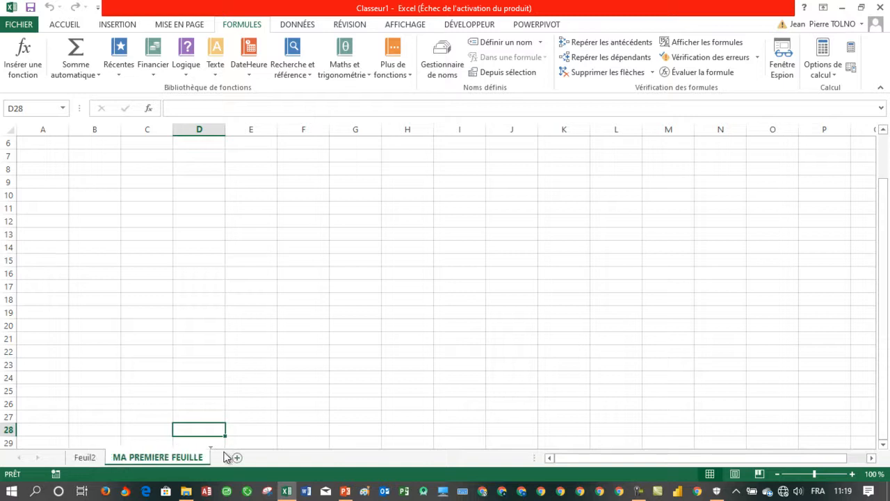
left_click_drag(135, 454, 84, 456)
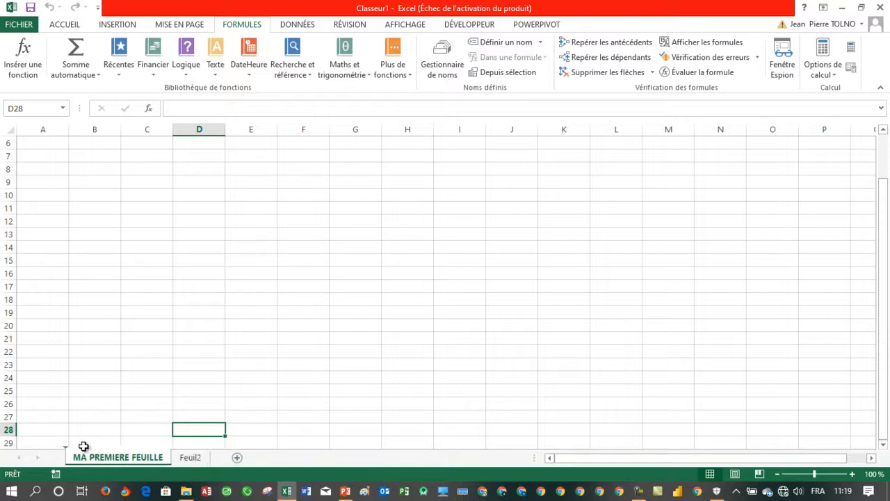
left_click_drag(112, 406, 134, 399)
left_click_drag(299, 375, 331, 369)
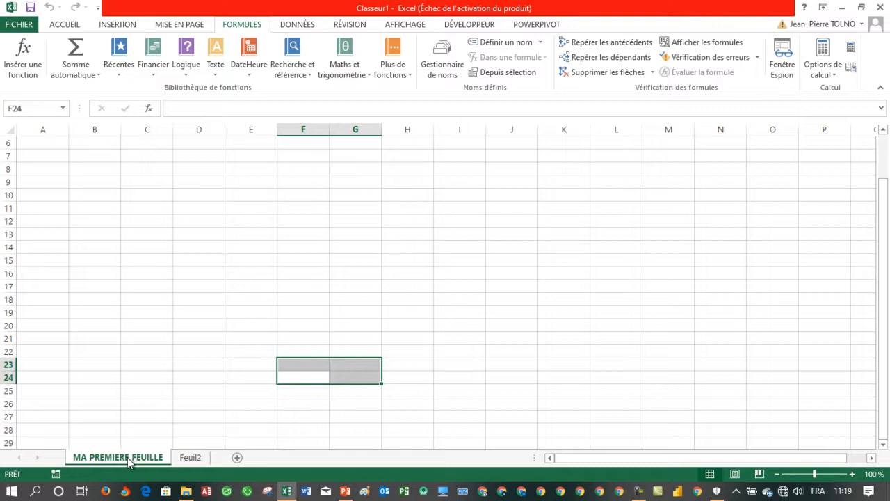
Colour the MA PREMIERE FEUILLE sheet tab standard red and view it from Feuil2.
right_click(127, 464)
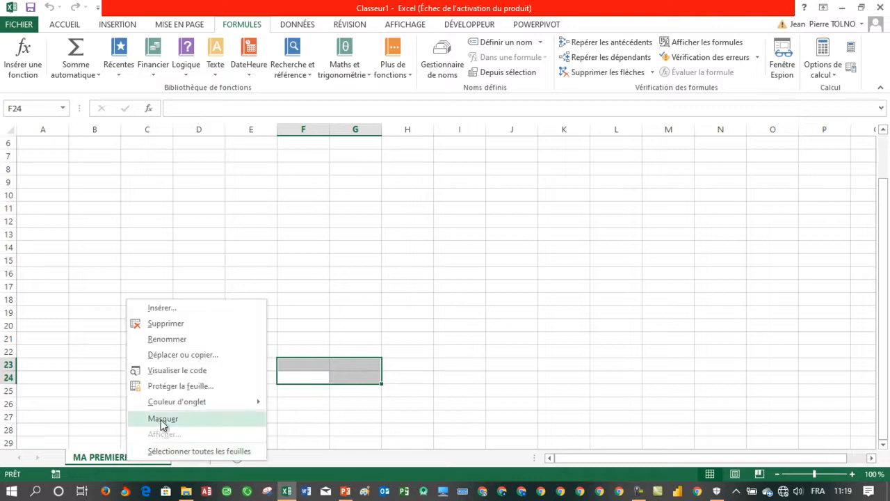
mouse_move(171, 404)
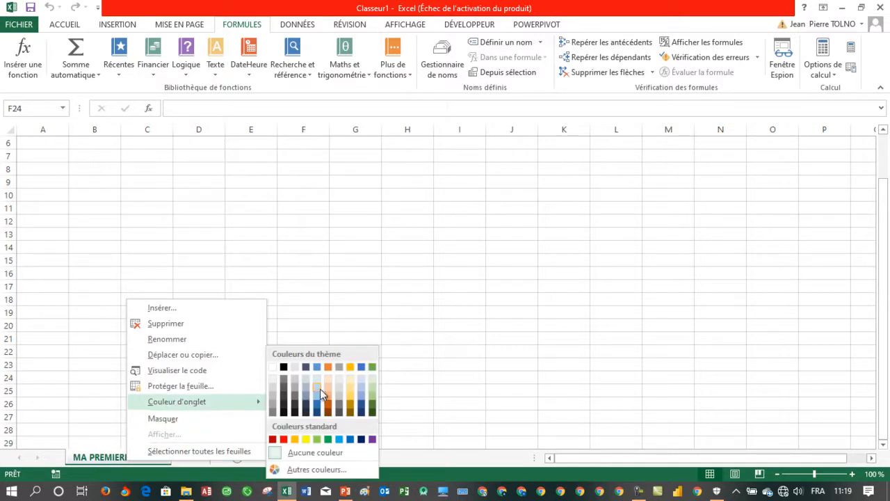
left_click(283, 439)
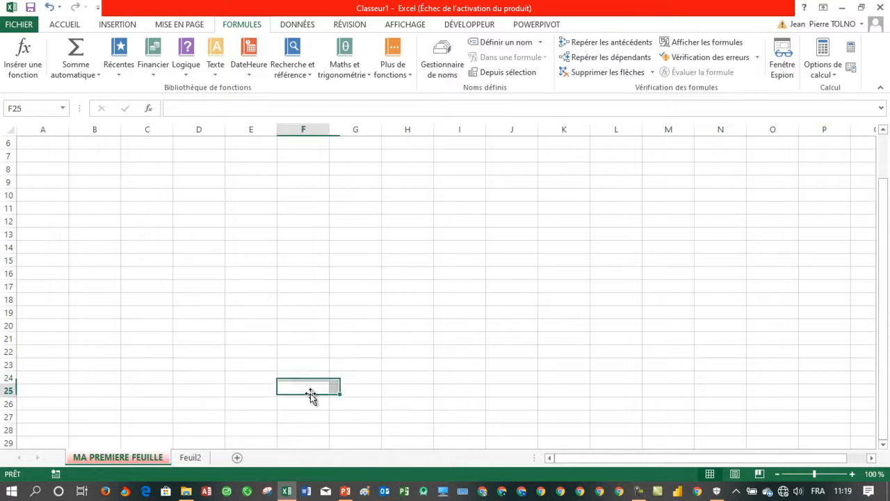
left_click(194, 456)
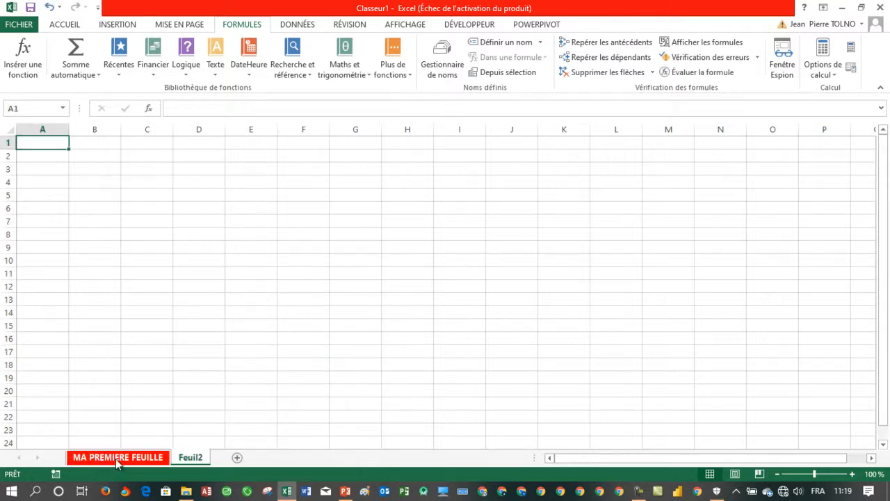
Set the MA PREMIERE FEUILLE tab colour to standard light blue and check it by switching between the two sheets.
left_click(117, 461)
right_click(127, 463)
mouse_move(250, 404)
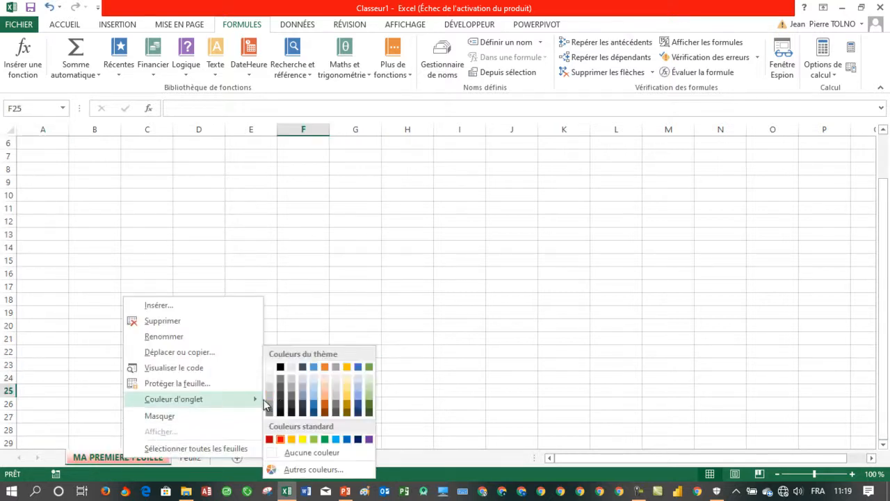
left_click(336, 440)
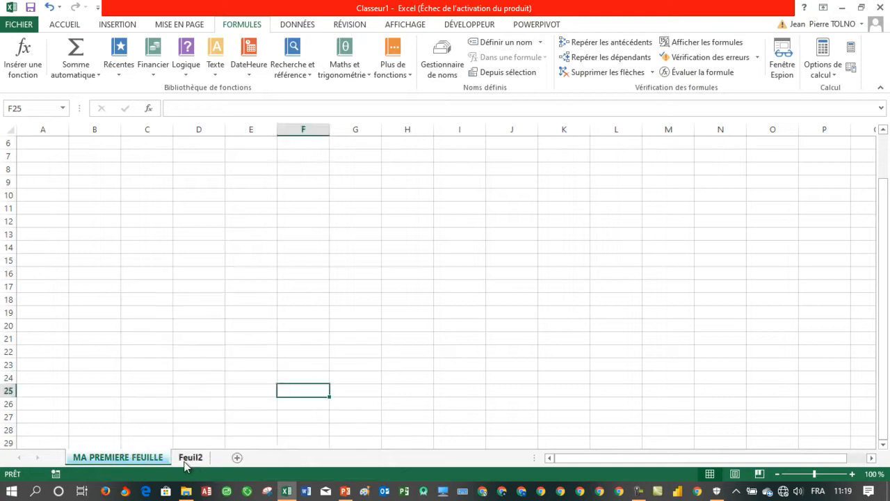
left_click(191, 456)
left_click(134, 464)
left_click(193, 461)
left_click(148, 461)
left_click(101, 287)
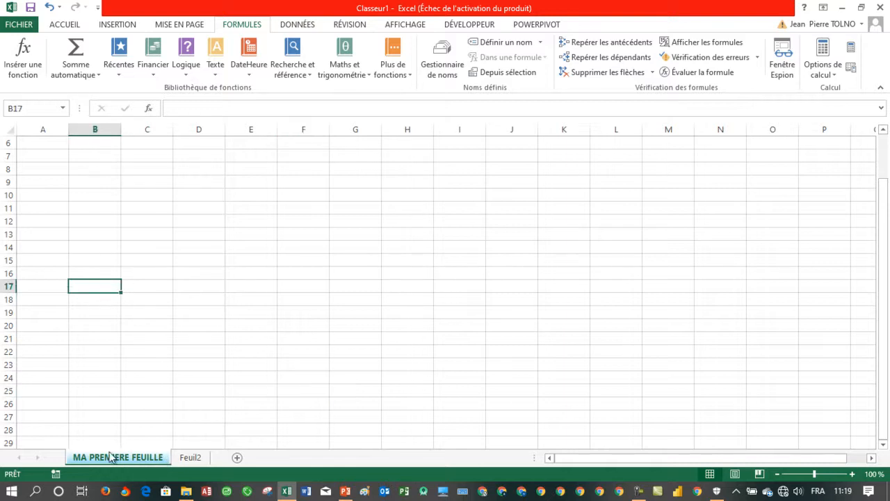
left_click(132, 199)
left_click(59, 165)
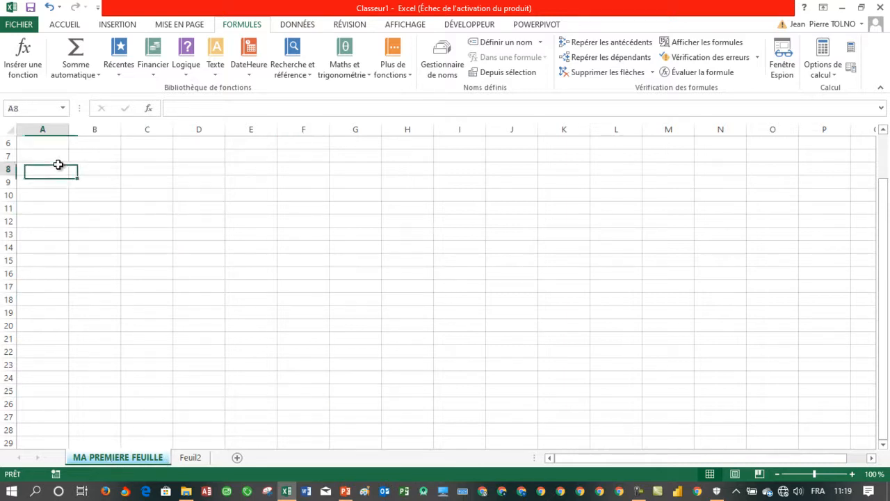
left_click(67, 145)
left_click(87, 153)
left_click(96, 191)
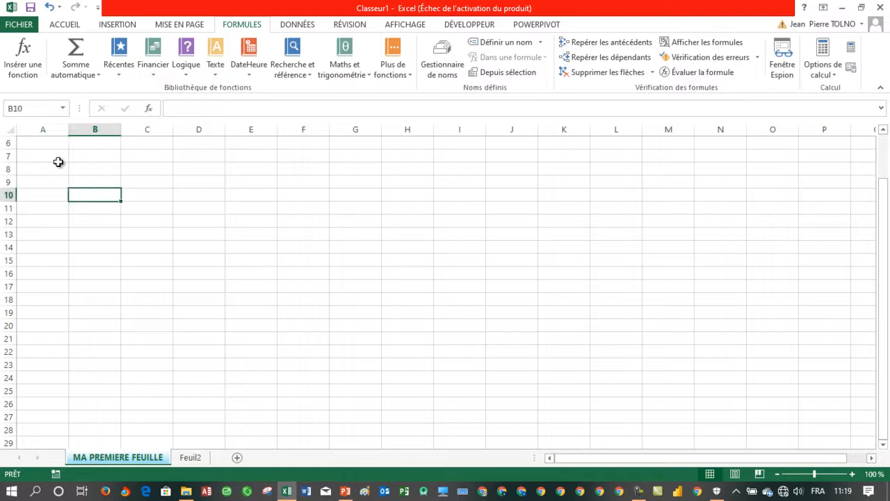
Enter 1, 2 and lsgh in cells A7 to A9 of the MA PREMIERE FEUILLE sheet.
left_click(52, 160)
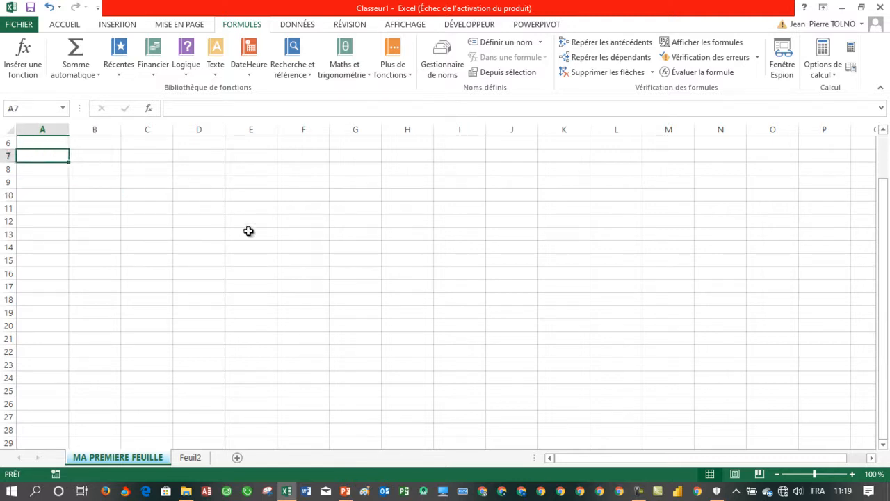
type("1")
key("Return")
type("2")
key("Return")
type("lsgh")
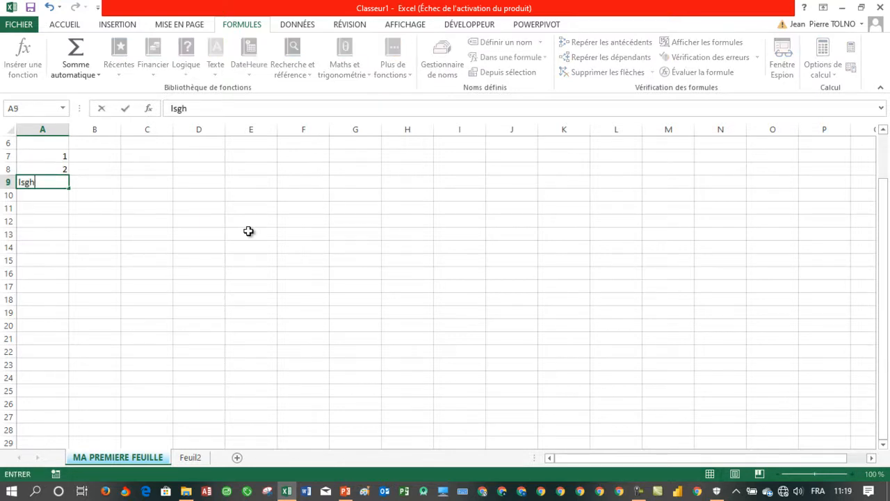
key("Return")
left_click(250, 324)
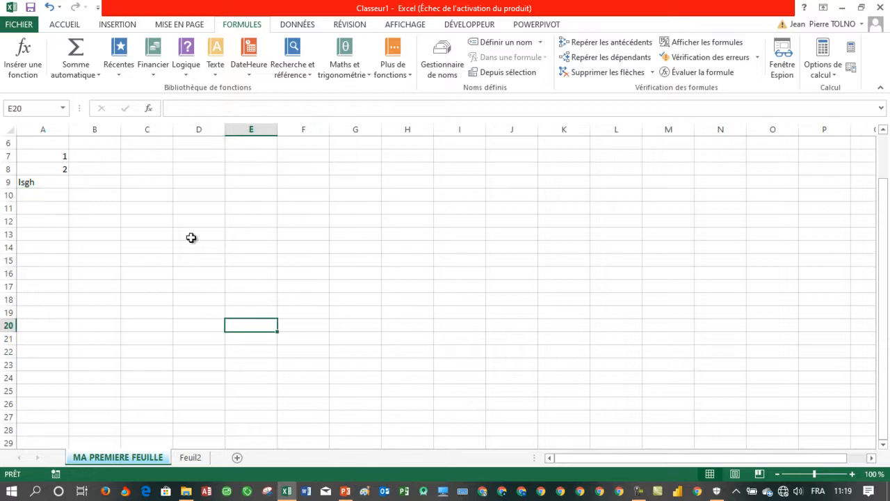
Practise selecting cell ranges over the entered data, including A7:C14, and return to the single cell B8.
left_click_drag(85, 155, 96, 221)
left_click_drag(51, 169, 88, 214)
left_click(60, 160)
left_click_drag(60, 161, 123, 250)
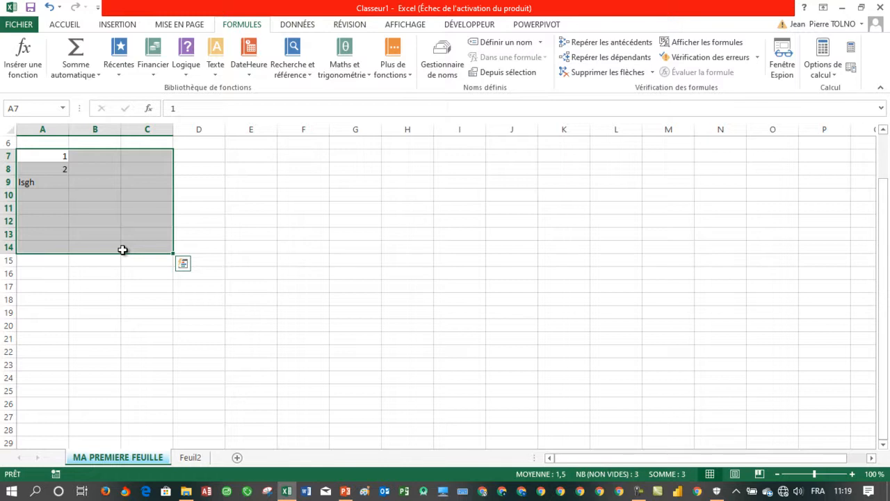
left_click(90, 195)
left_click(108, 173)
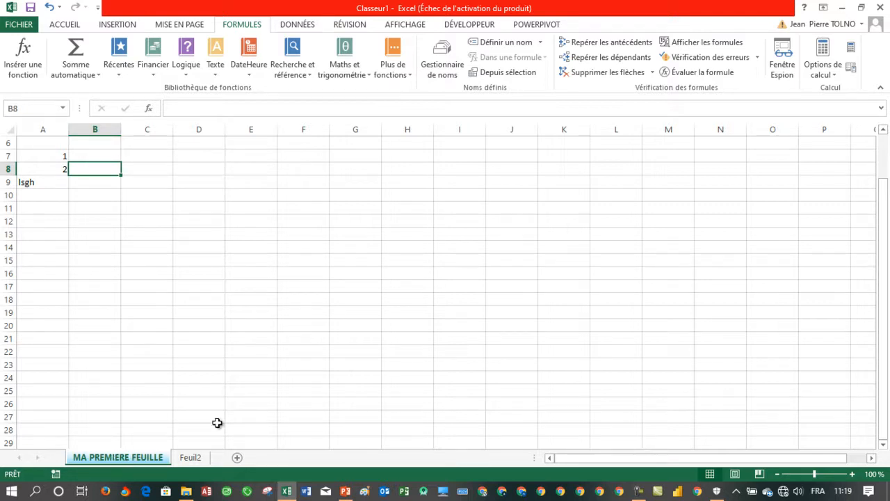
Protect the sheet without a password, disallow selecting locked cells, and try to edit a cell.
left_click(361, 24)
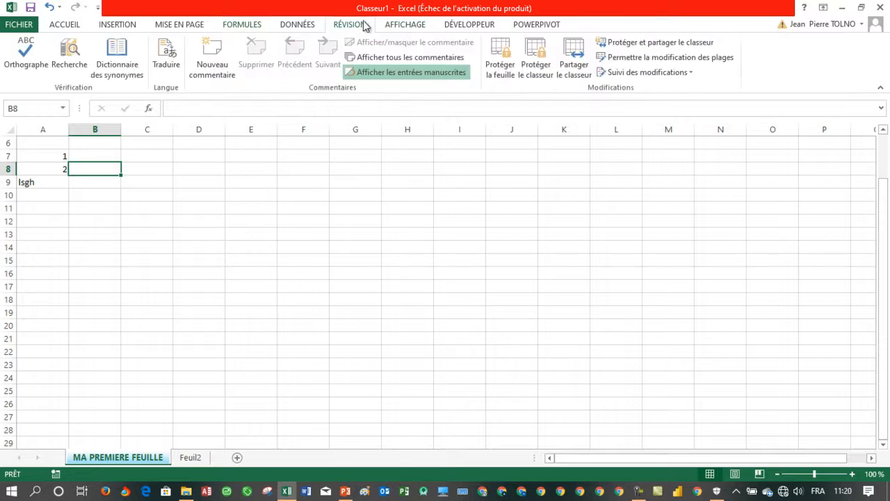
left_click(502, 56)
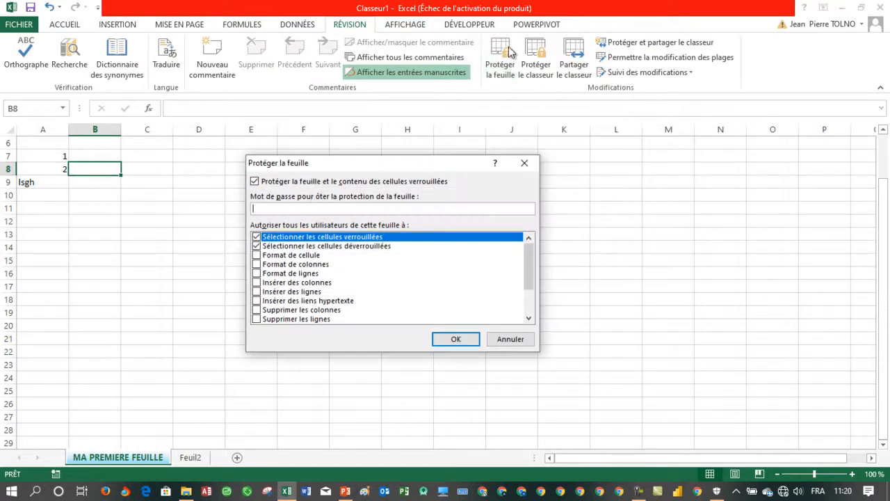
left_click(256, 238)
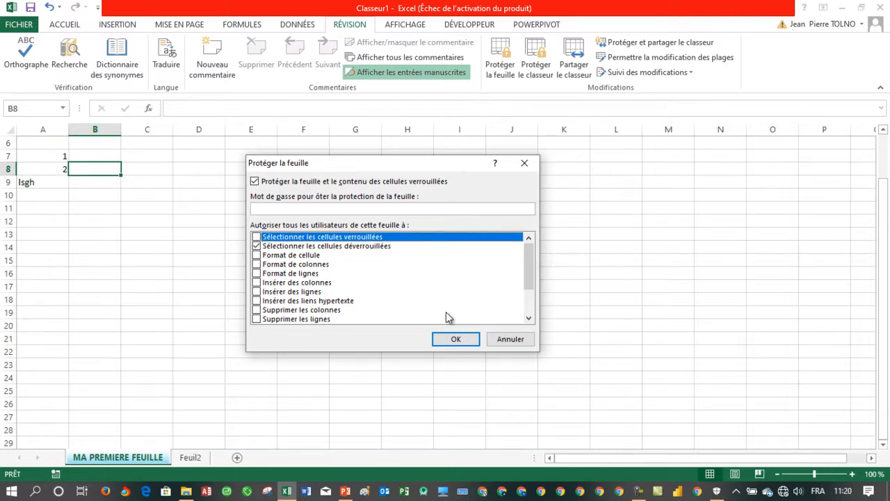
left_click(455, 339)
left_click(107, 199)
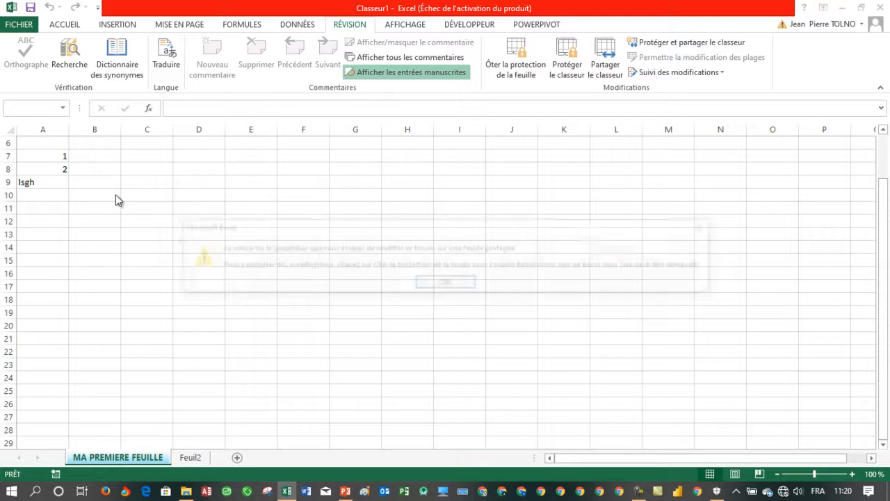
left_click(440, 285)
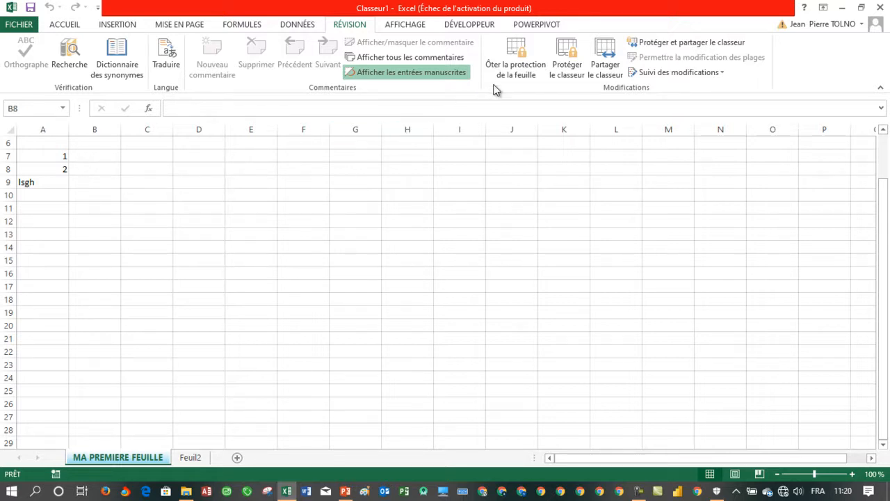
Remove the sheet protection and enter jkj in B12 and fdh in B16.
left_click(508, 60)
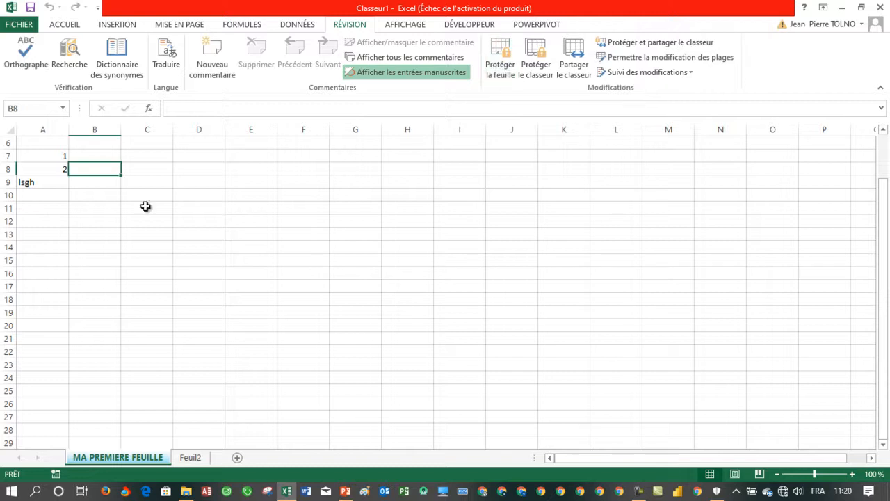
left_click(88, 219)
type("jkj")
left_click(119, 273)
type("fdh")
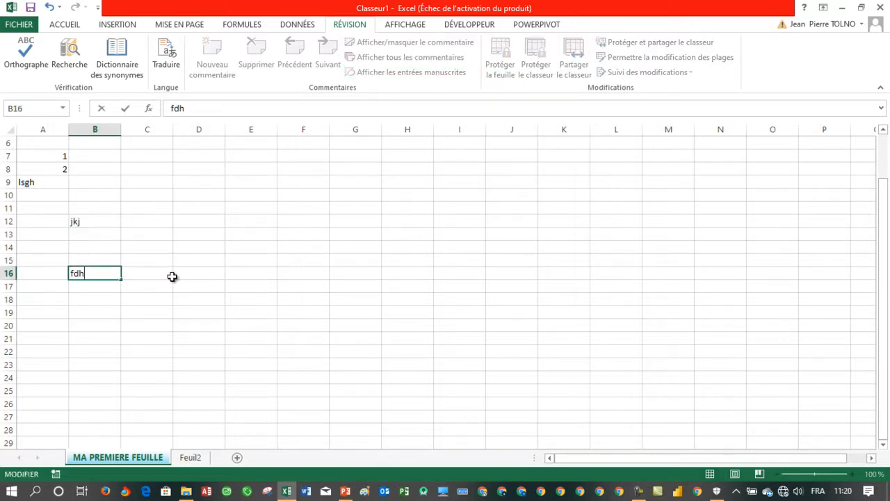
left_click(128, 229)
left_click(108, 209)
left_click(104, 168)
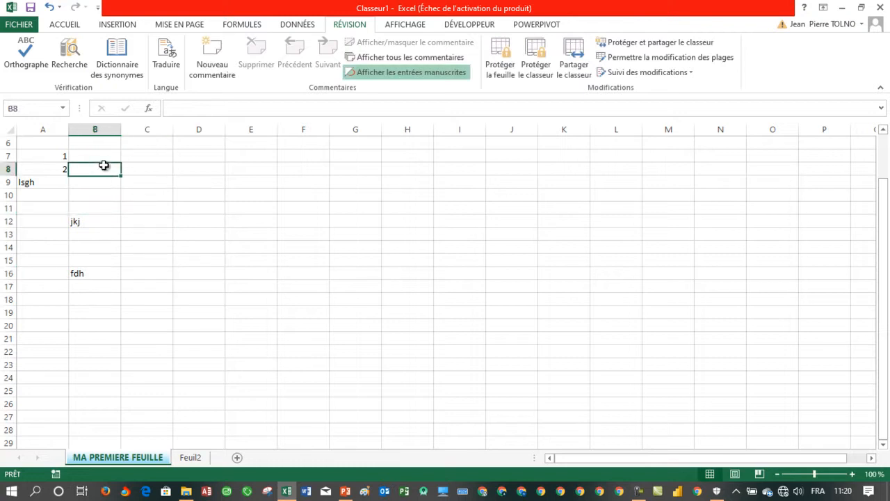
left_click(193, 257)
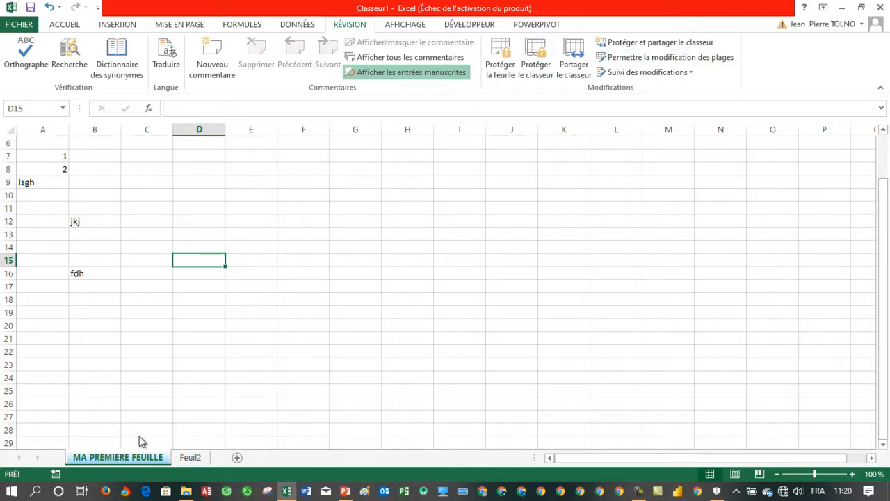
Delete the Feuil2 worksheet from the workbook.
left_click(190, 457)
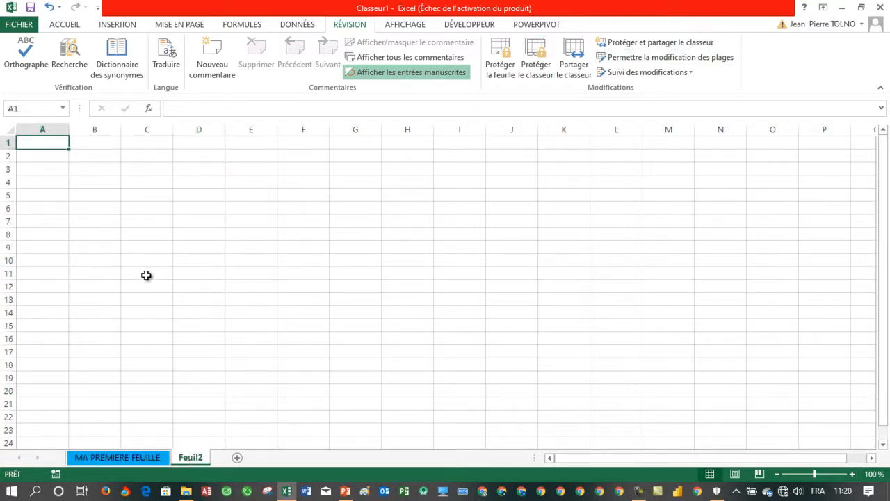
left_click(146, 452)
left_click(178, 456)
right_click(197, 463)
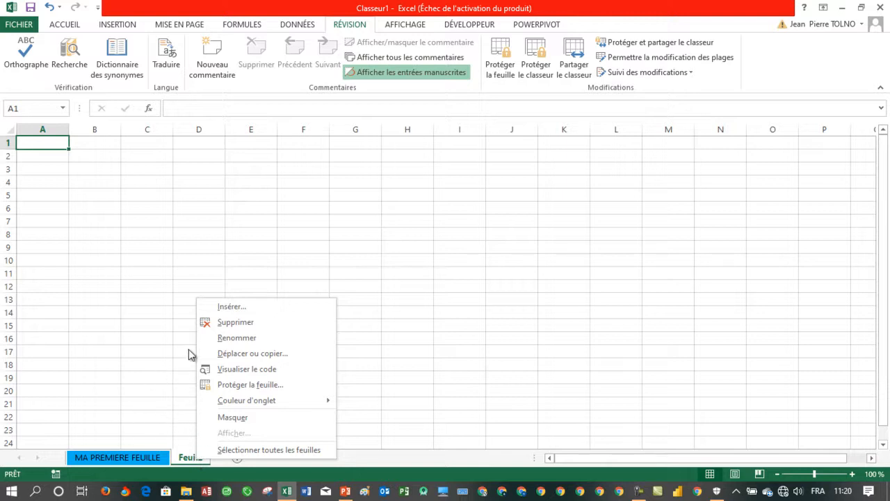
left_click(235, 322)
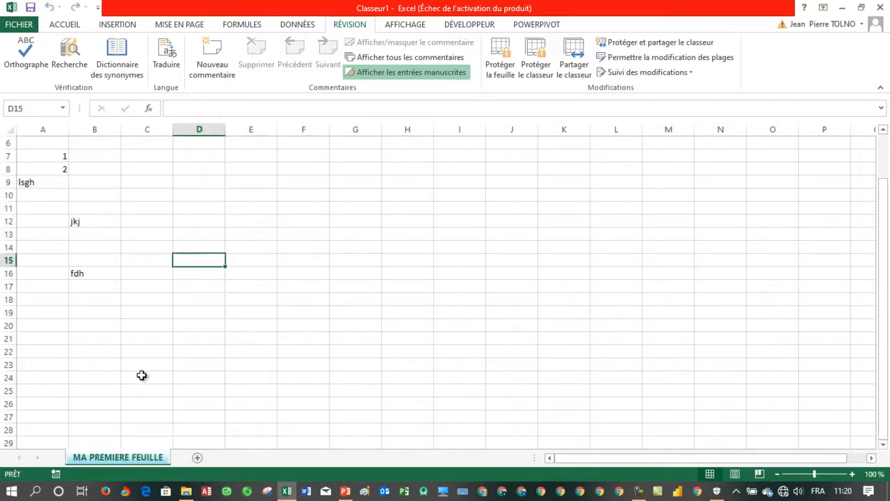
Highlight the filled area A7:B17 and the empty block C8:J16 on the remaining sheet.
right_click(123, 462)
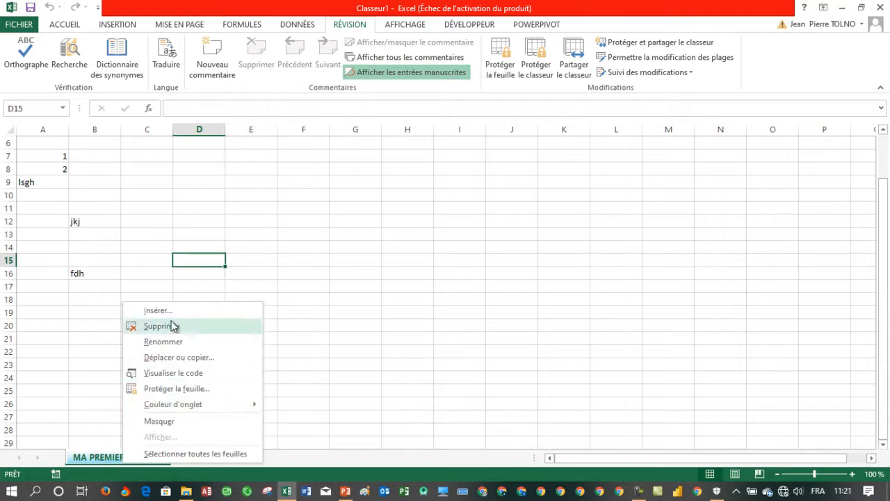
left_click(93, 365)
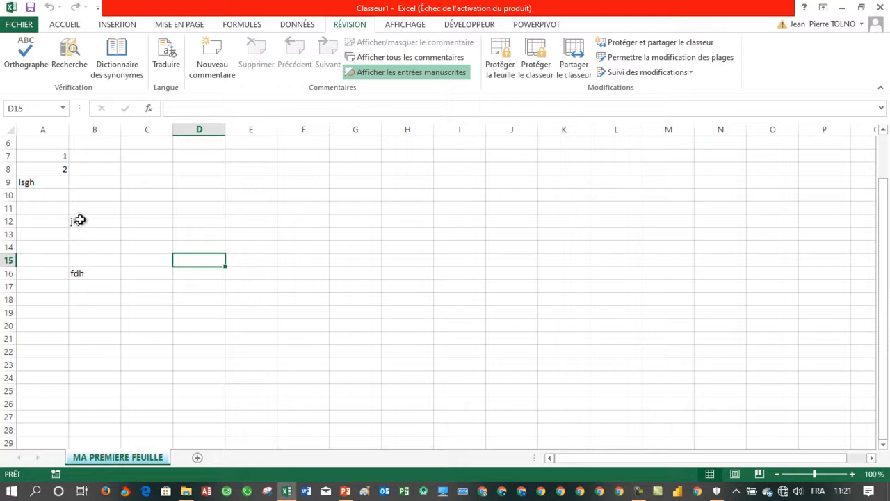
left_click_drag(55, 147, 115, 284)
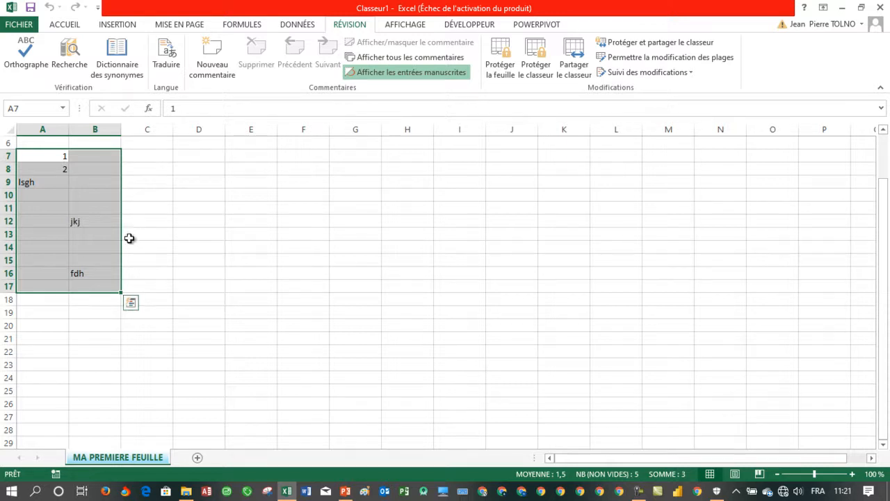
left_click_drag(148, 169, 512, 273)
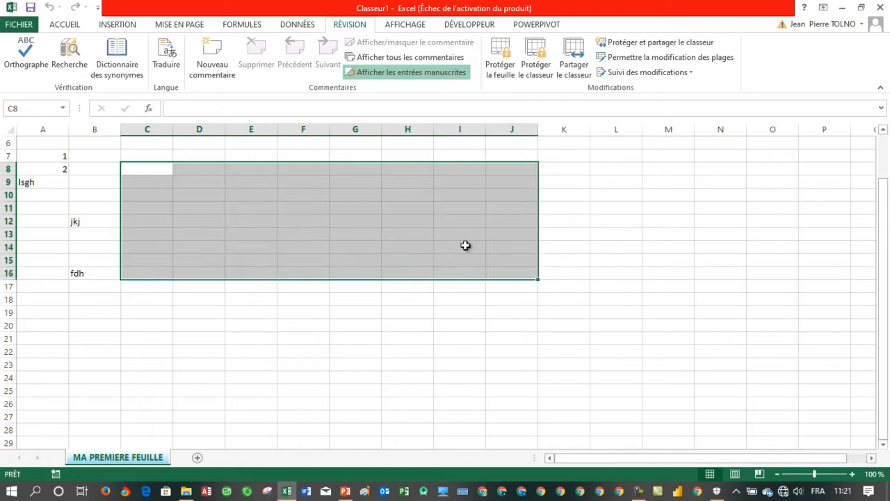
Create a copy of the MA PREMIERE FEUILLE sheet in Classeur1 and move the original in front of the copy.
right_click(133, 462)
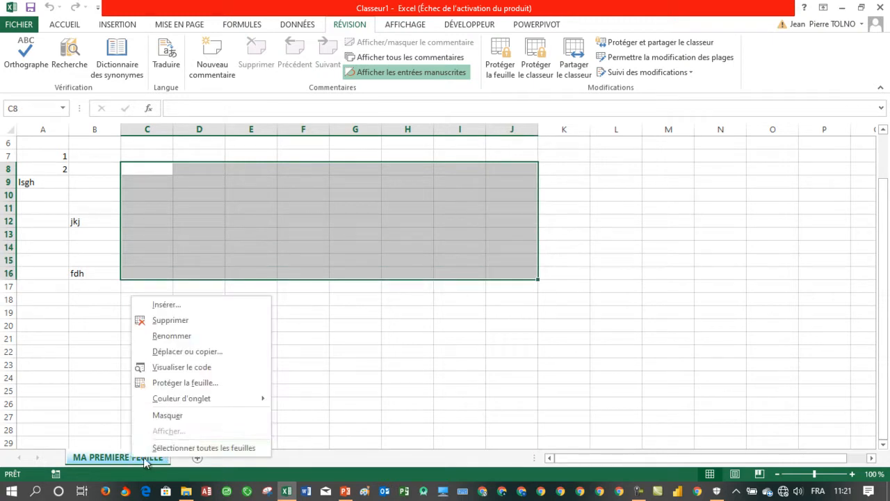
left_click(189, 352)
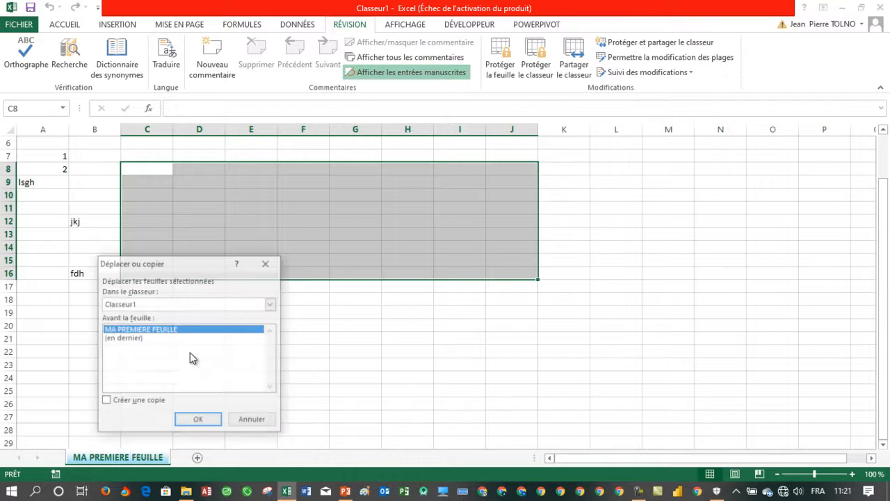
left_click(112, 403)
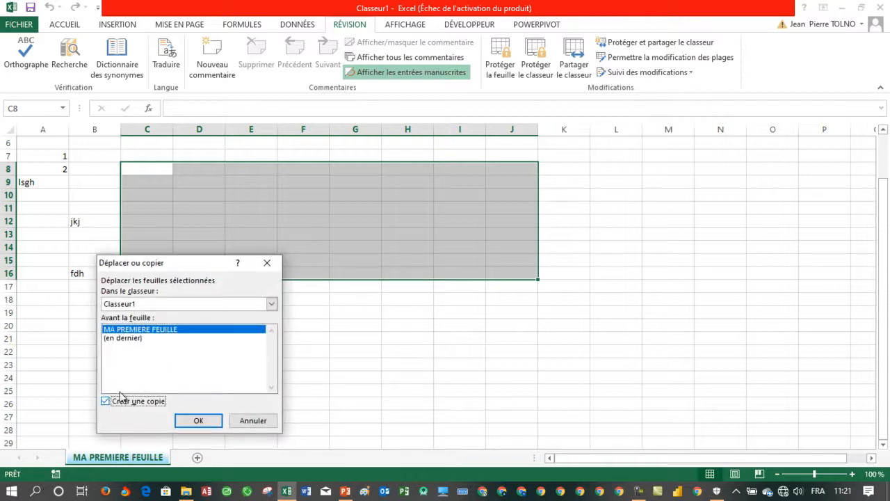
left_click(214, 420)
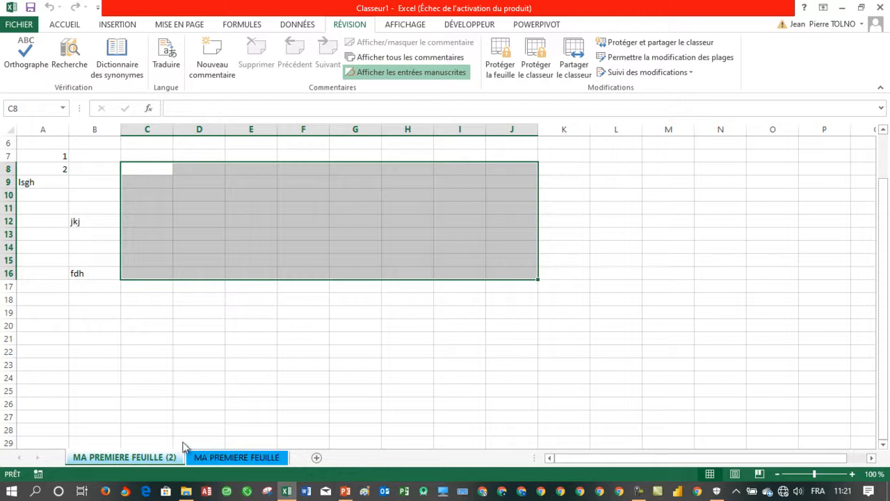
left_click_drag(287, 453, 154, 457)
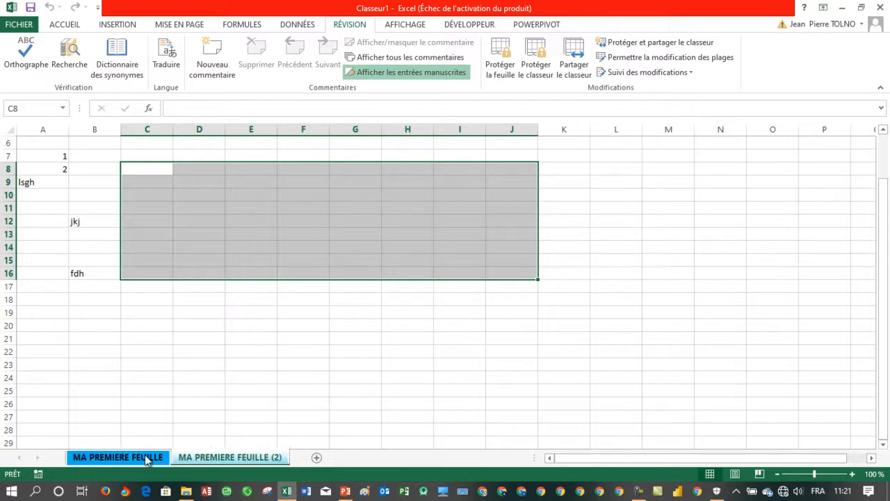
Compare the contents of MA PREMIERE FEUILLE and its copy by switching repeatedly between the two sheets.
left_click(237, 457)
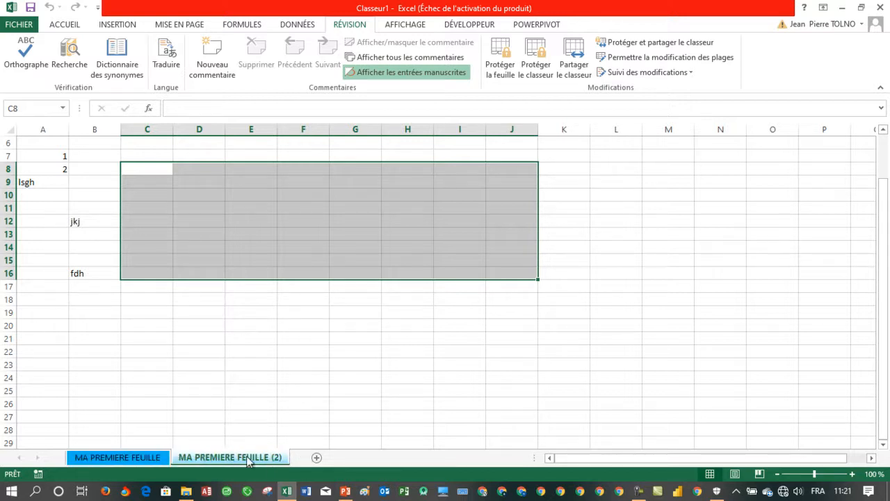
left_click(153, 457)
left_click(209, 459)
left_click(158, 457)
left_click(193, 458)
left_click(153, 458)
left_click(212, 459)
left_click(141, 457)
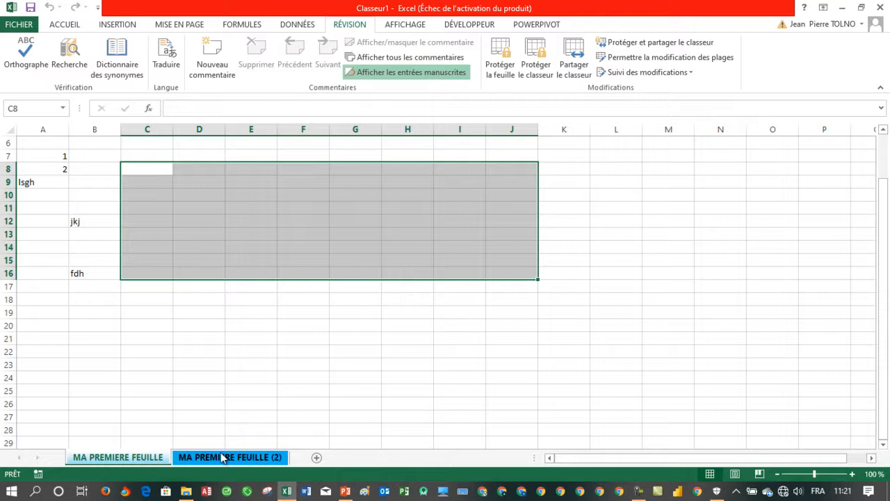
left_click(222, 456)
left_click(161, 459)
left_click(86, 289)
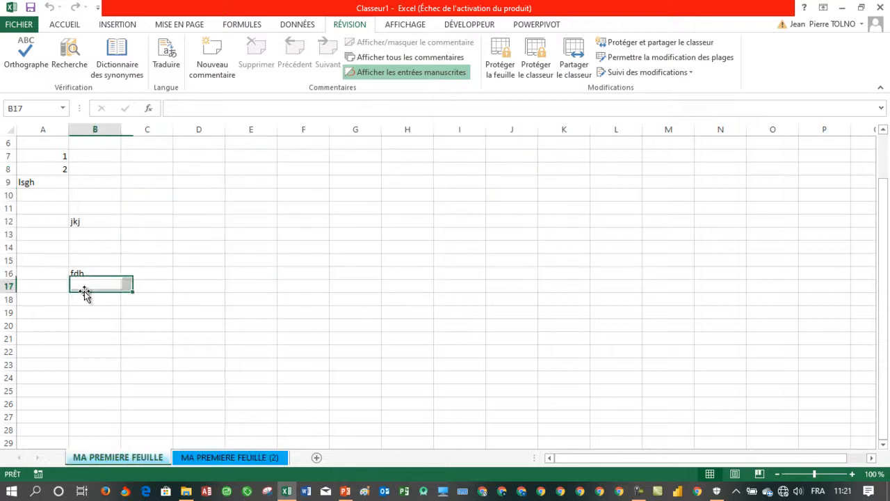
In the MA PREMIERE FEUILLE (2) copy, enter hjg in D14, fjgf in D16 and cvx in D18, and check the original sheet.
left_click(226, 458)
mouse_move(182, 209)
left_mouse_down()
mouse_move(215, 241)
mouse_move(182, 209)
left_mouse_up()
left_click(102, 181)
left_click(200, 244)
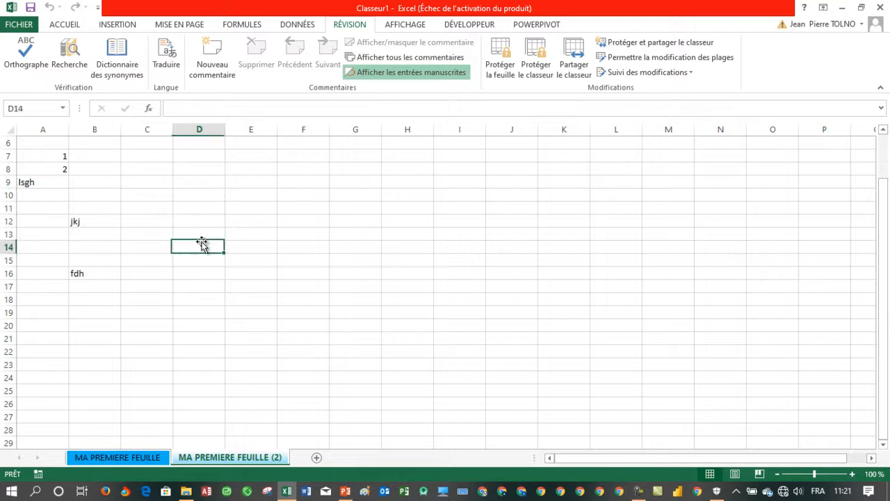
type("hjg")
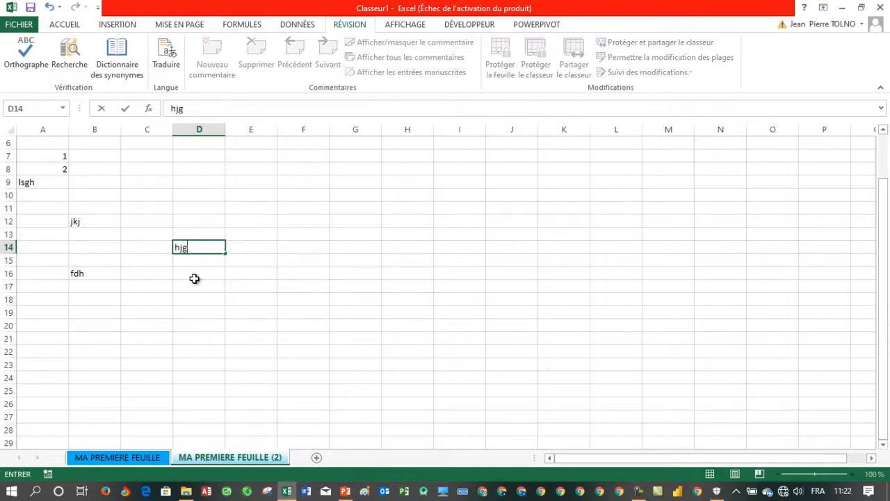
left_click(195, 275)
type("fjgf")
left_click(192, 295)
type("cvx")
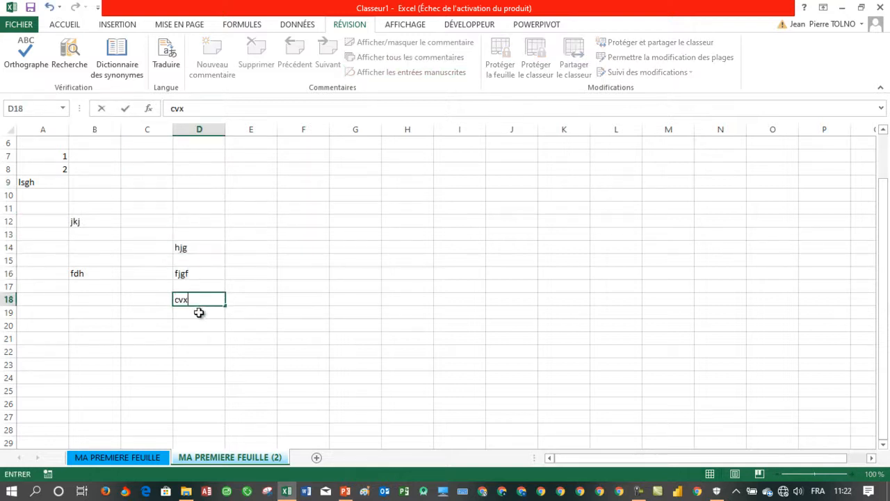
left_click(199, 351)
left_click(143, 459)
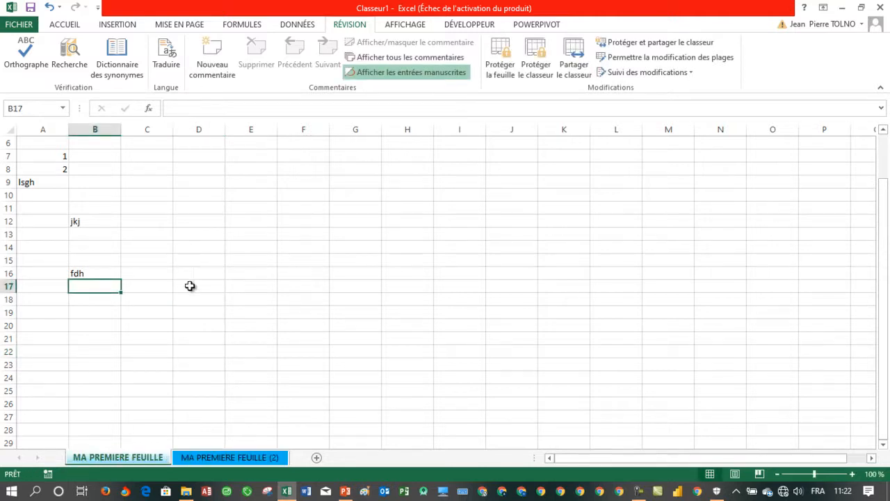
Review the sheet protection options for MA PREMIERE FEUILLE (2) and close them without protecting the sheet.
left_click(185, 461)
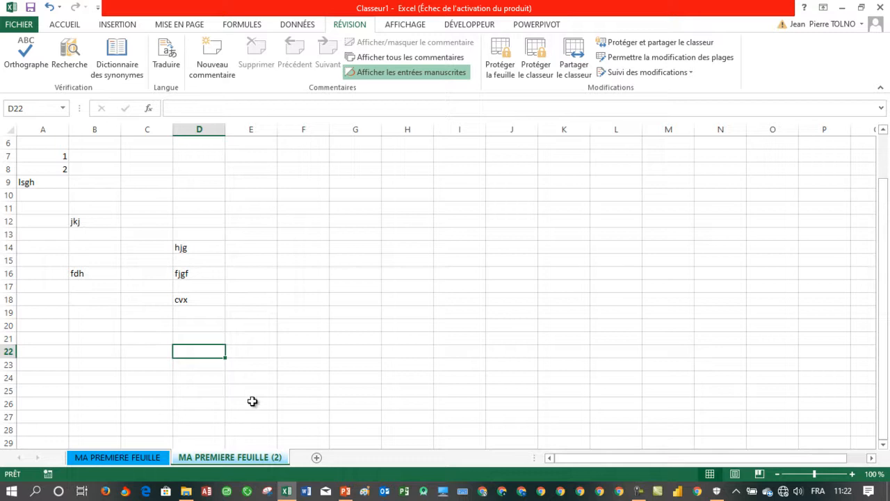
right_click(227, 458)
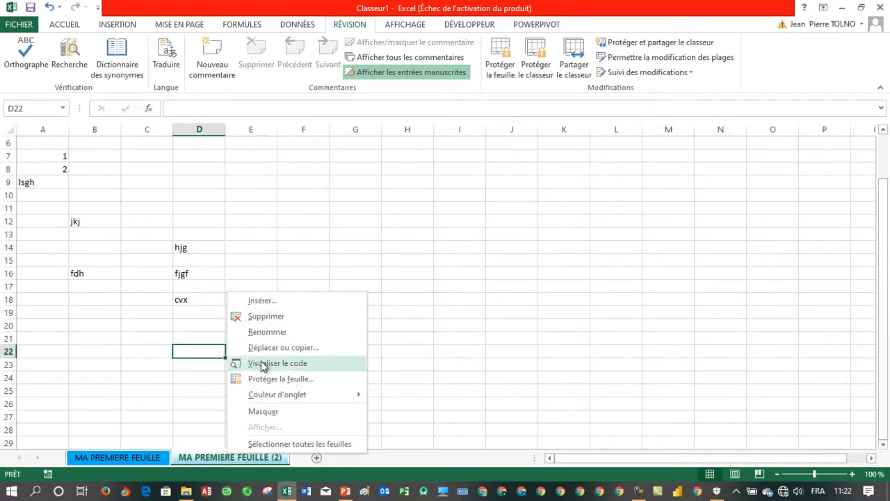
left_click(292, 379)
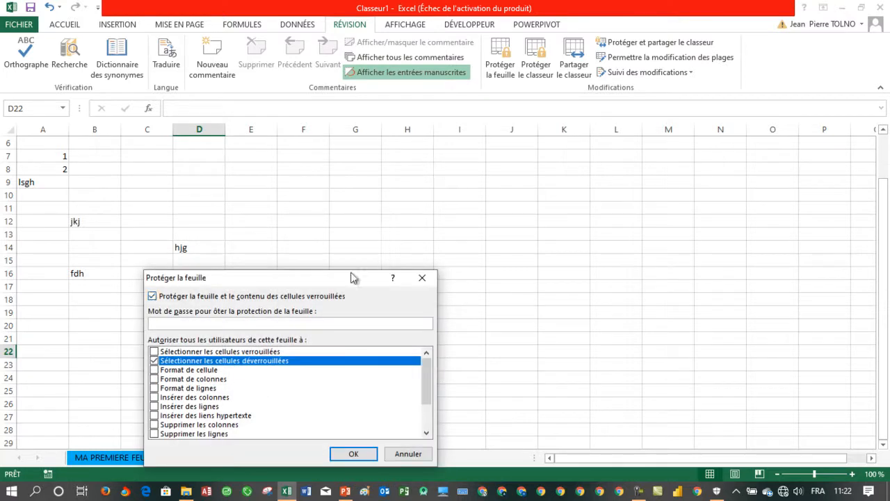
left_click(422, 278)
Preview the Solutions - Tableur templates offered for a new sheet, including Amortissement de prêt, Budget mensuel personnel, Contrôleur de pression artérielle and Rapport des ventes.
right_click(228, 461)
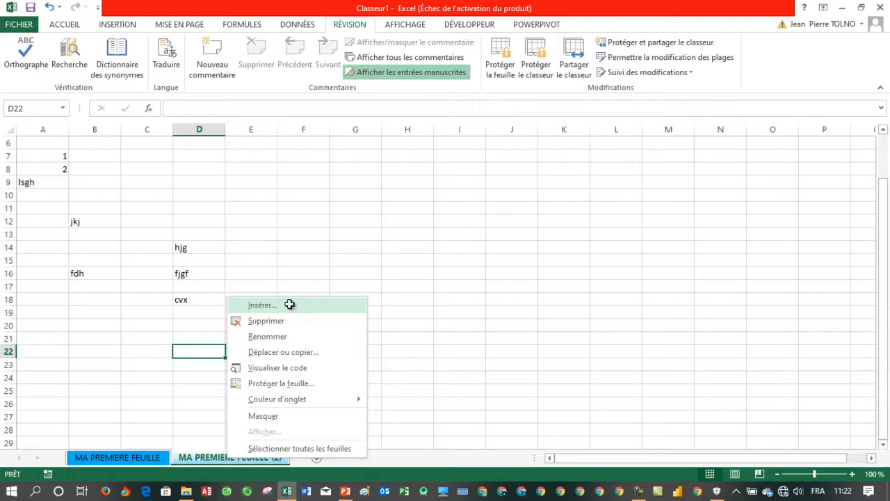
left_click(263, 305)
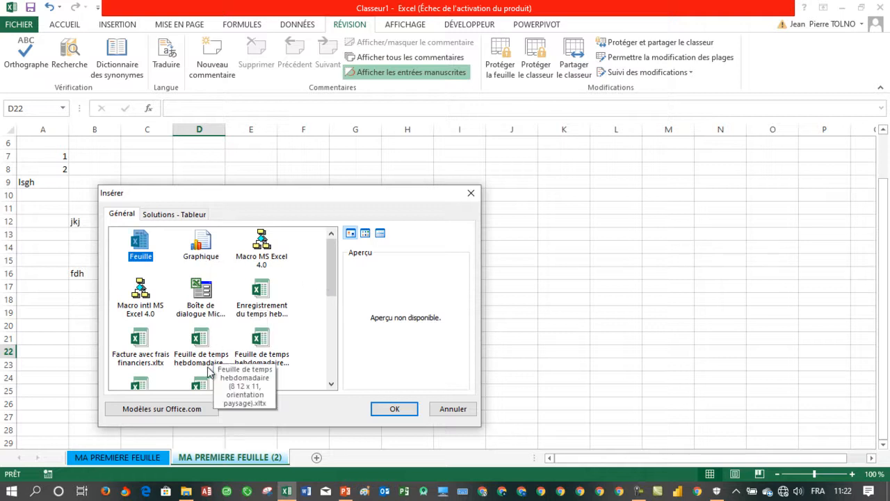
left_click(171, 216)
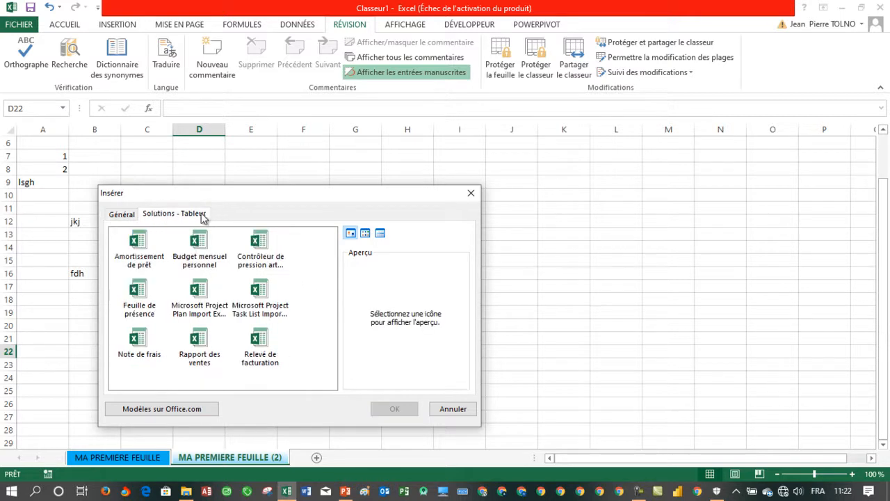
left_click(134, 245)
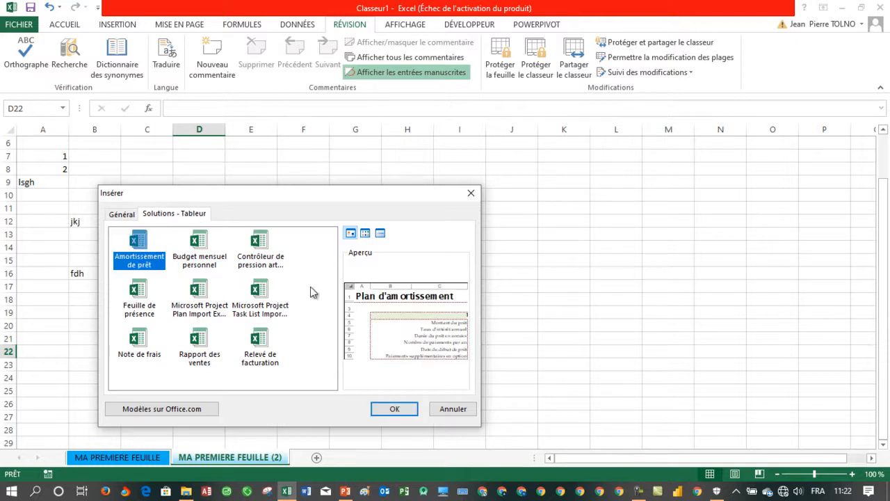
left_click(197, 246)
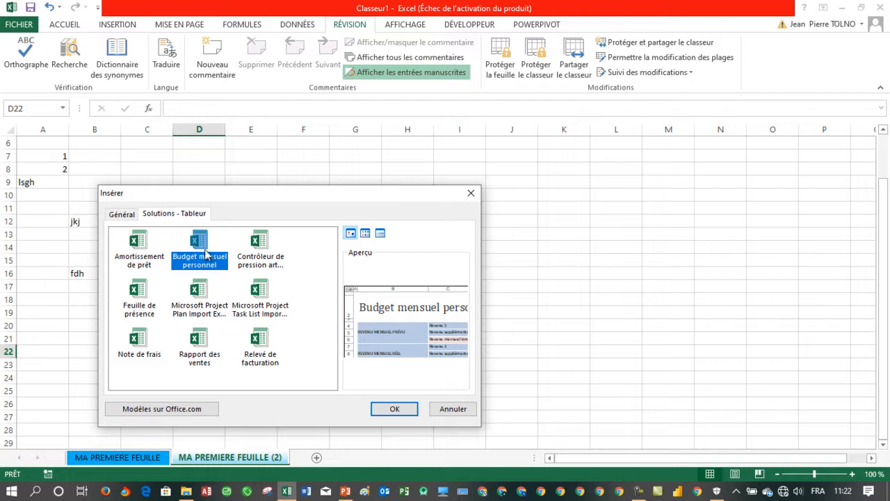
left_click(270, 250)
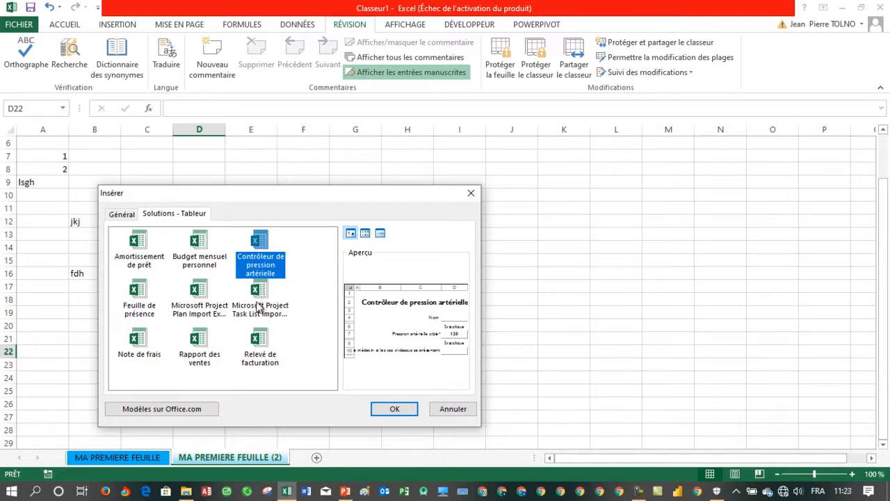
left_click(213, 312)
left_click(210, 355)
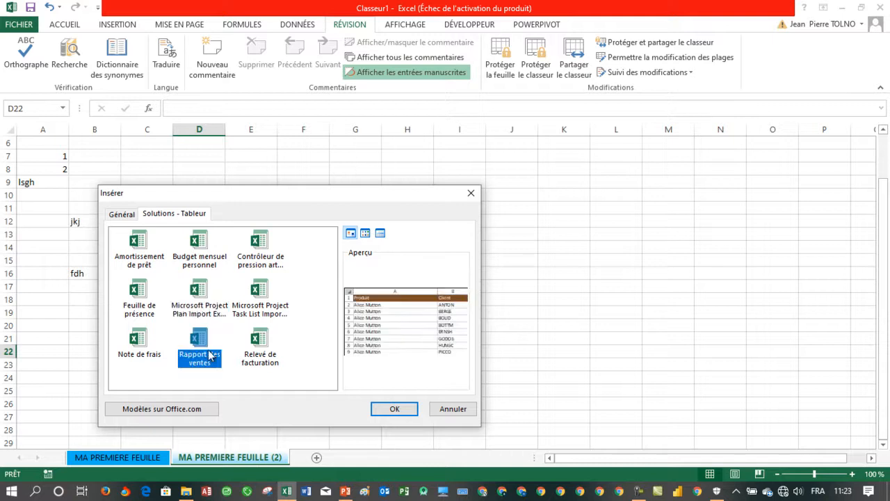
left_click(268, 345)
Insert a sheet from the Amortissement de prêt template and move it after MA PREMIERE FEUILLE (2).
left_click(151, 245)
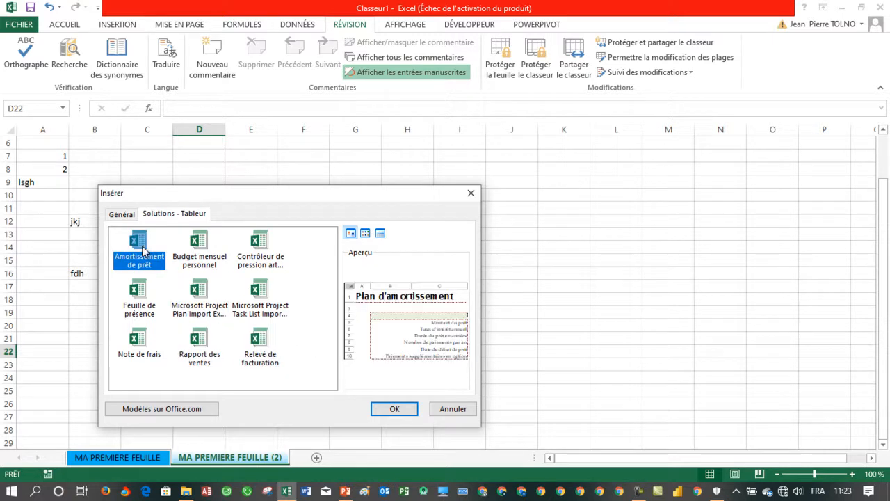
left_click(397, 407)
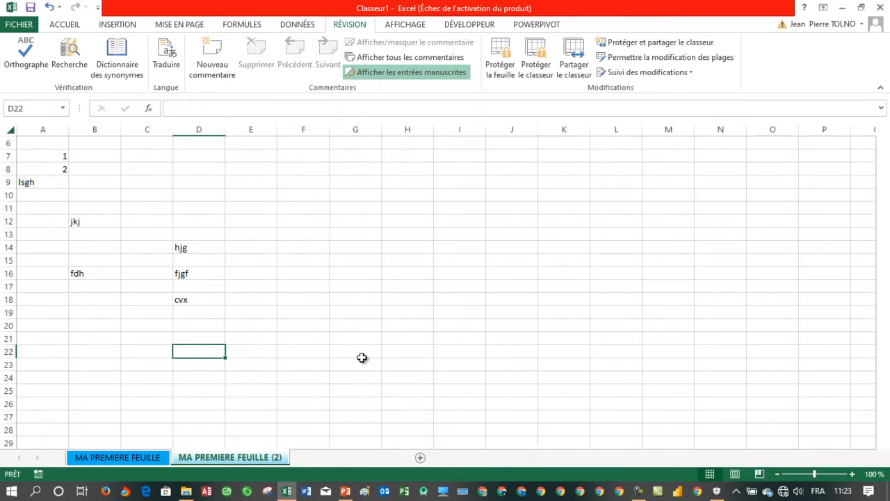
left_click_drag(212, 462, 404, 457)
left_click(341, 410)
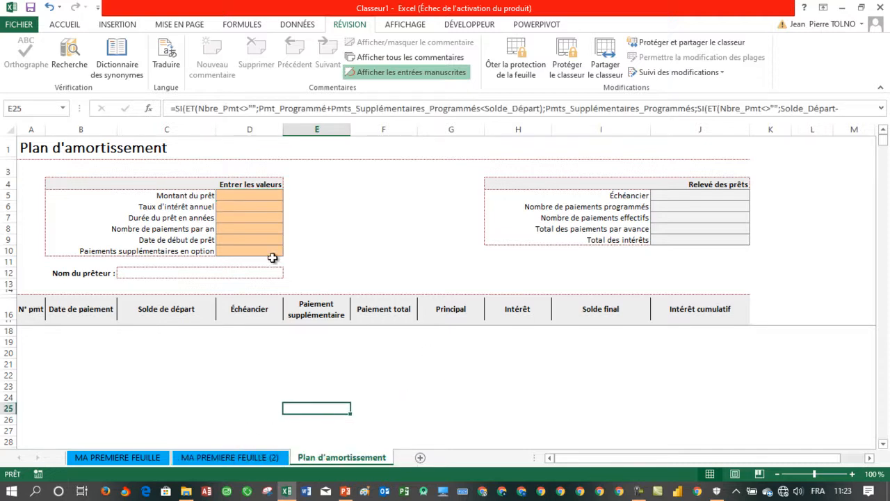
Enter a loan amount of 10 000 000 and an annual interest rate of 15% in the Plan d'amortissement sheet.
left_click(247, 197)
left_click(254, 238)
left_click(250, 194)
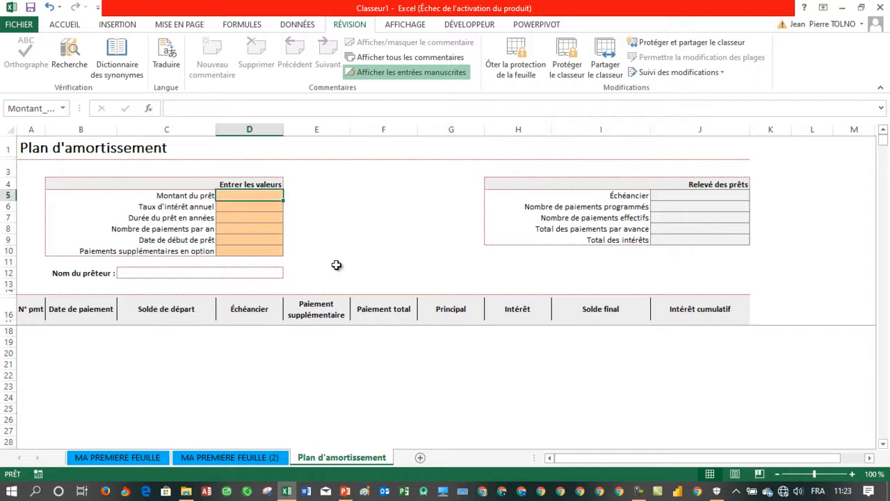
type("10 ")
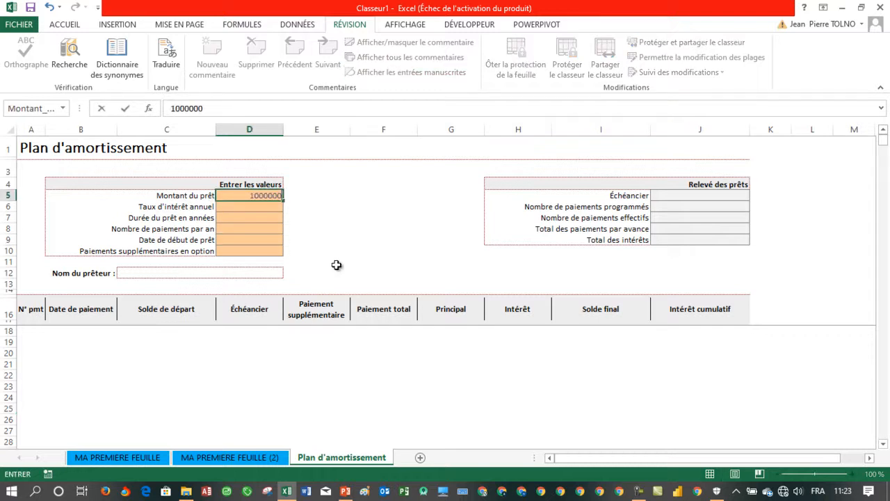
type("000 000")
key("Return")
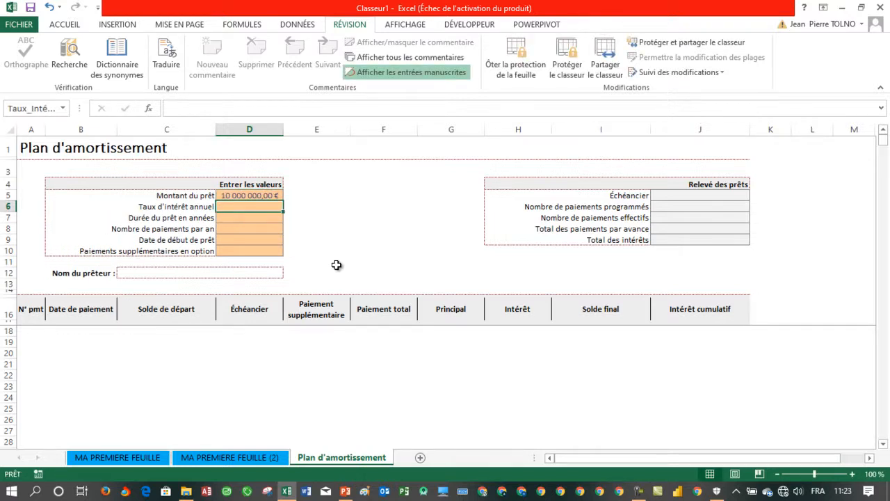
type("15%")
key("Return")
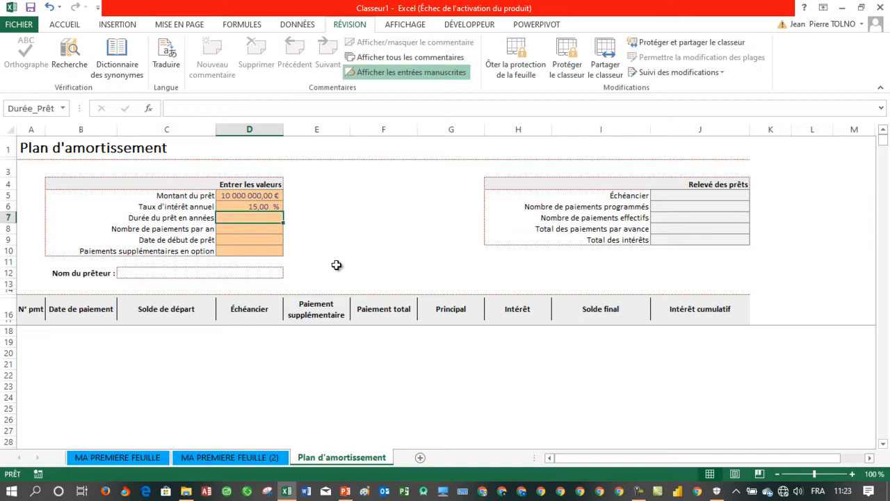
Enter a loan duration of 24 years, 24 payments per year and the loan start date 1-1-2021.
type("24")
key("Return")
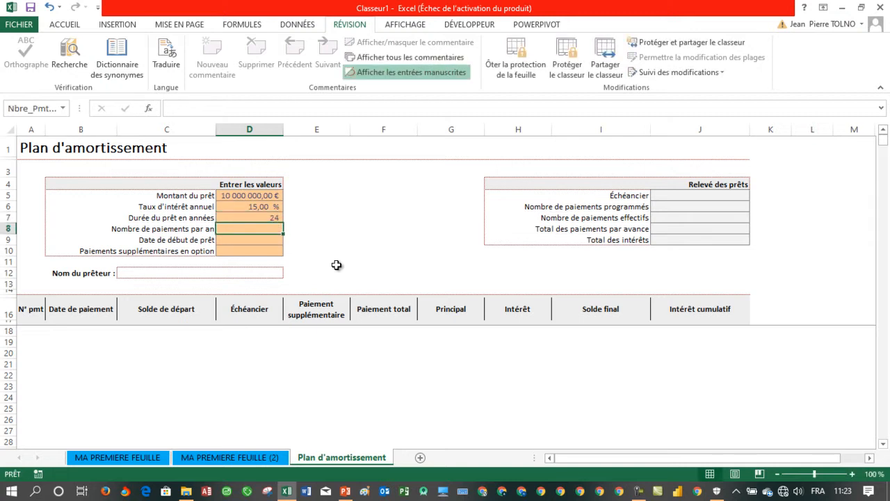
type("24")
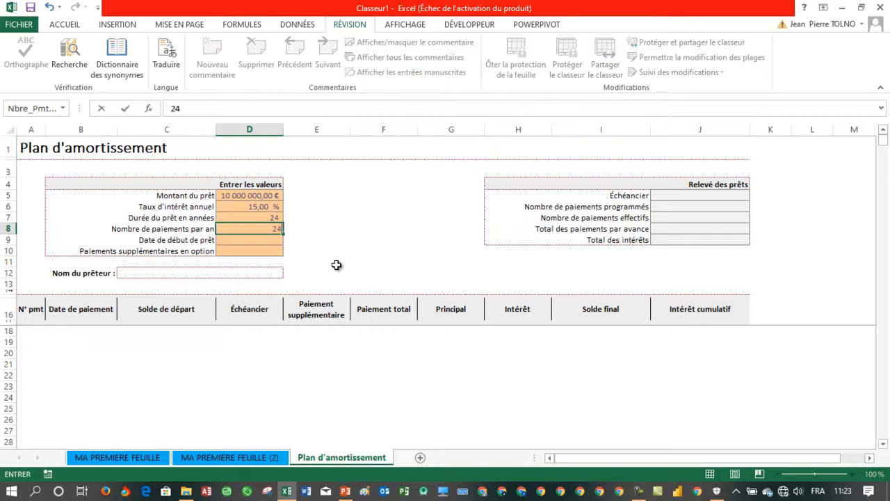
key("Return")
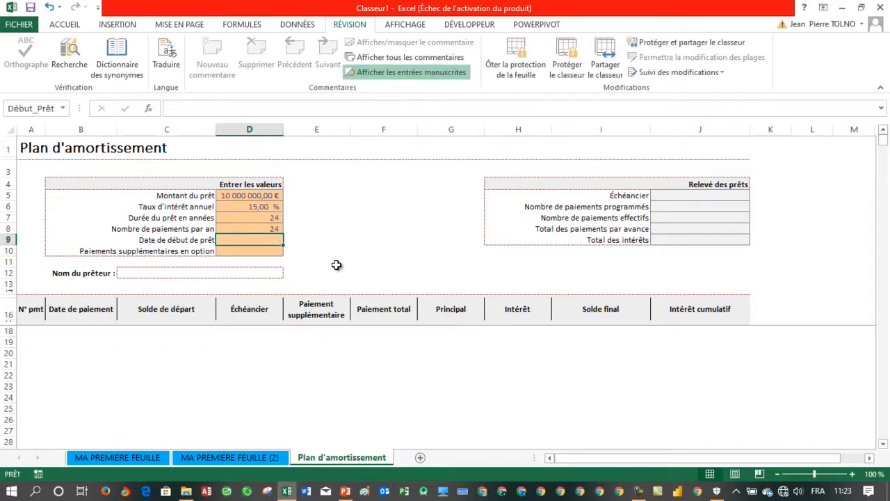
type("1-1-2021")
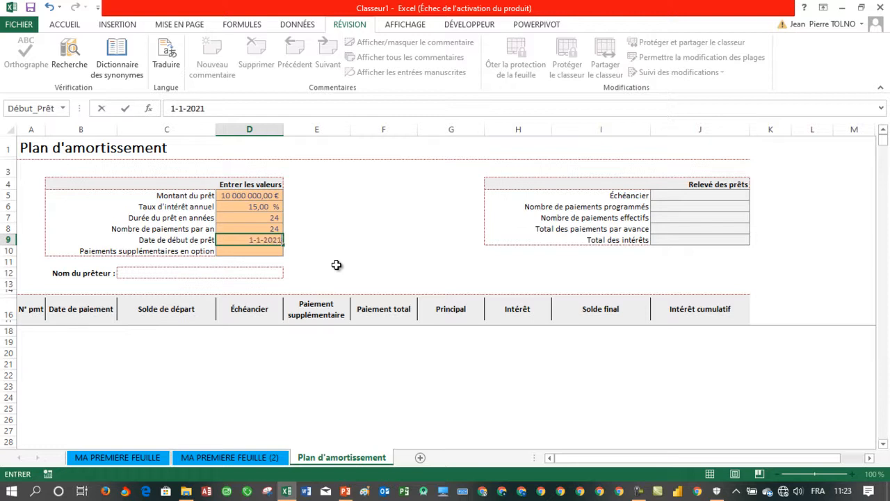
key("Return")
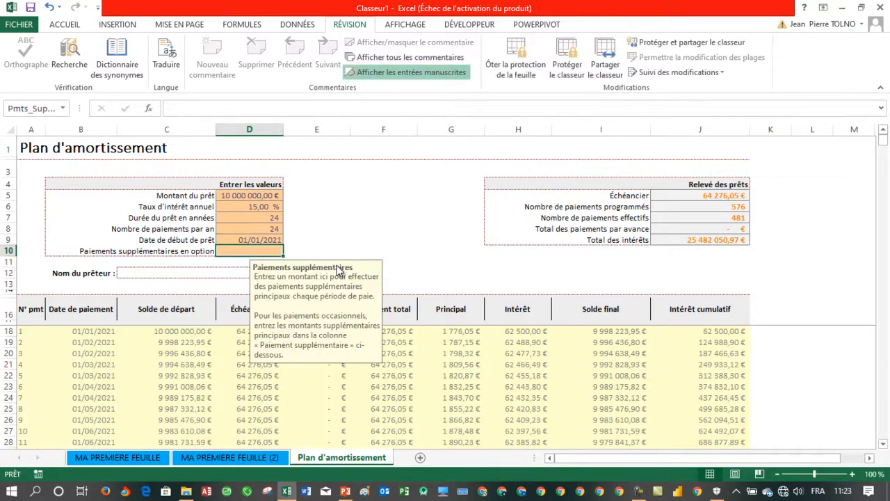
Look through the generated payment schedule and set the loan duration to 2 years.
scroll(577, 367, "down", 14)
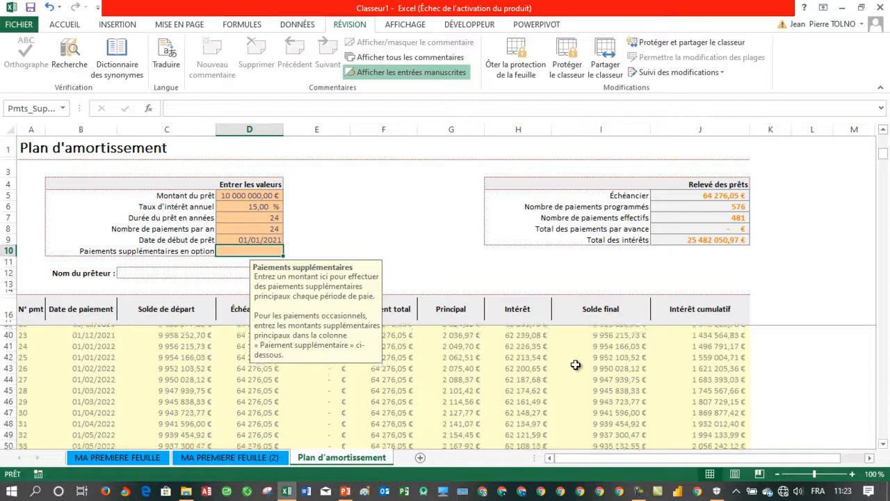
scroll(577, 372, "down", 12)
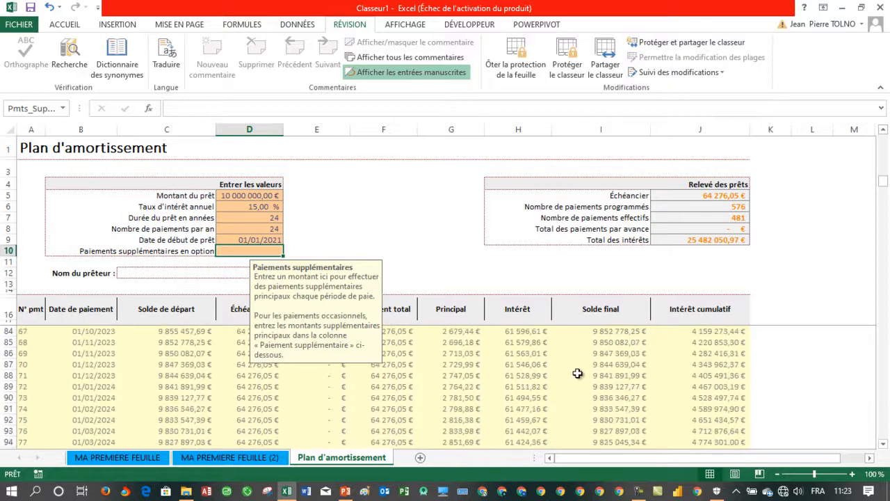
scroll(578, 373, "down", 20)
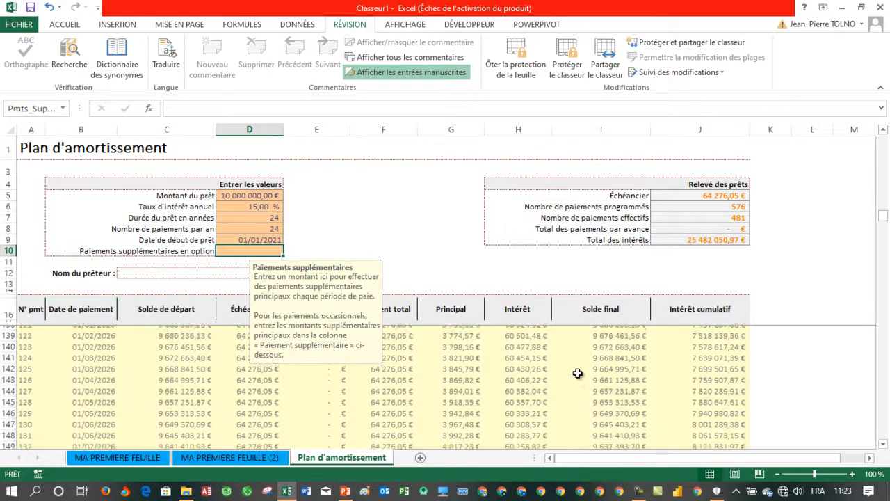
scroll(577, 373, "up", 20)
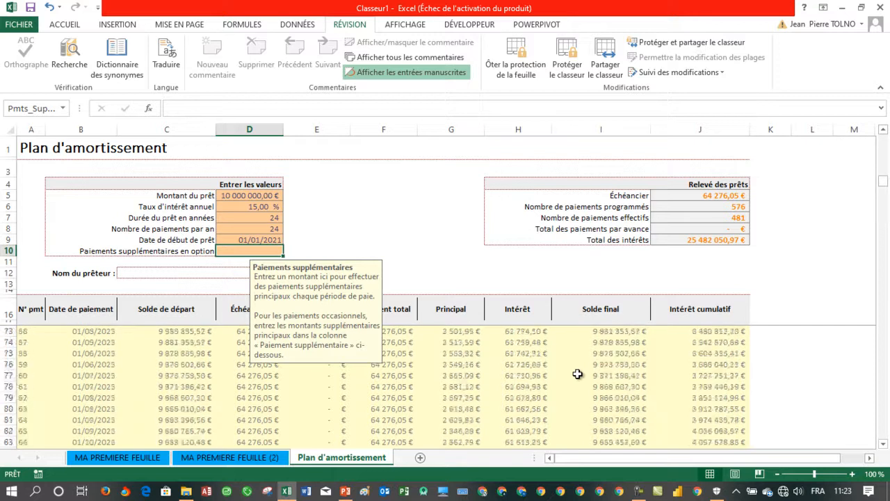
left_click(278, 217)
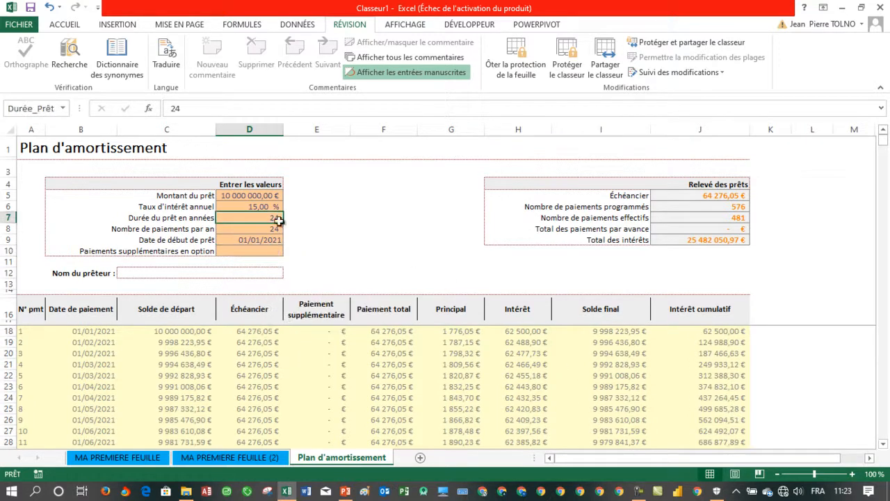
type("2")
key("Return")
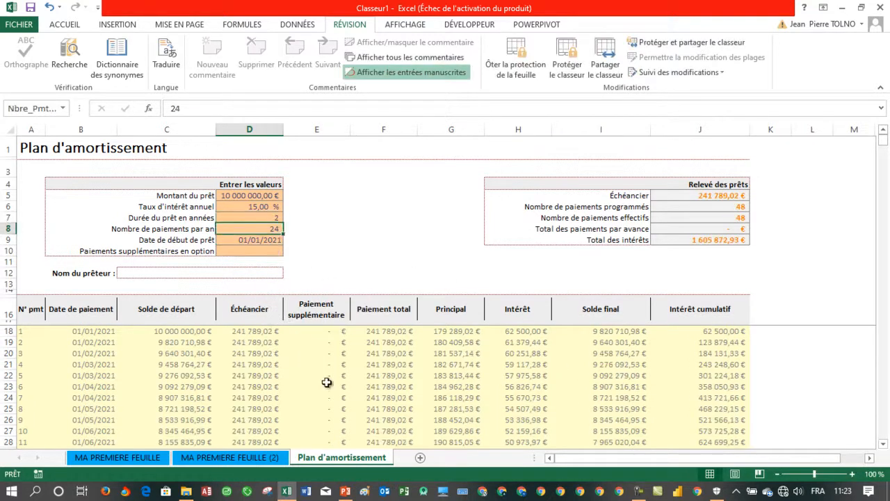
Check the shortened payment schedule and set the number of payments per year to 12.
scroll(285, 373, "down", 7)
scroll(284, 372, "down", 3)
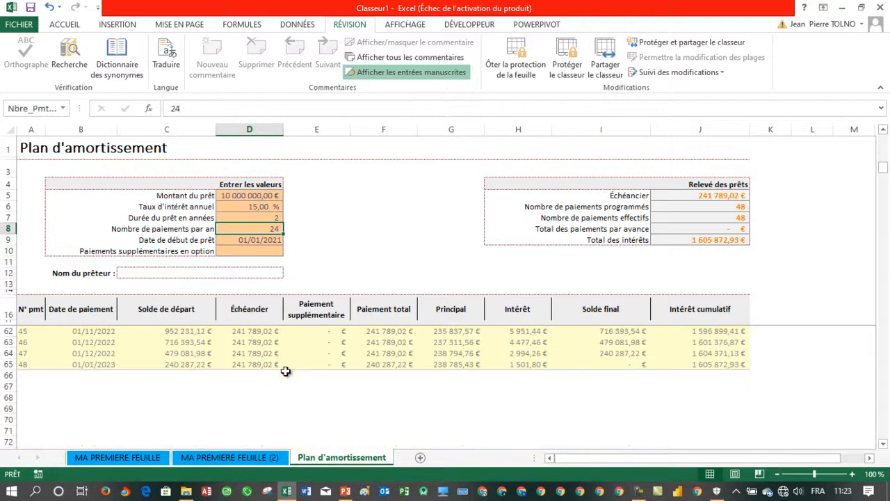
scroll(264, 373, "down", 2)
scroll(262, 375, "up", 11)
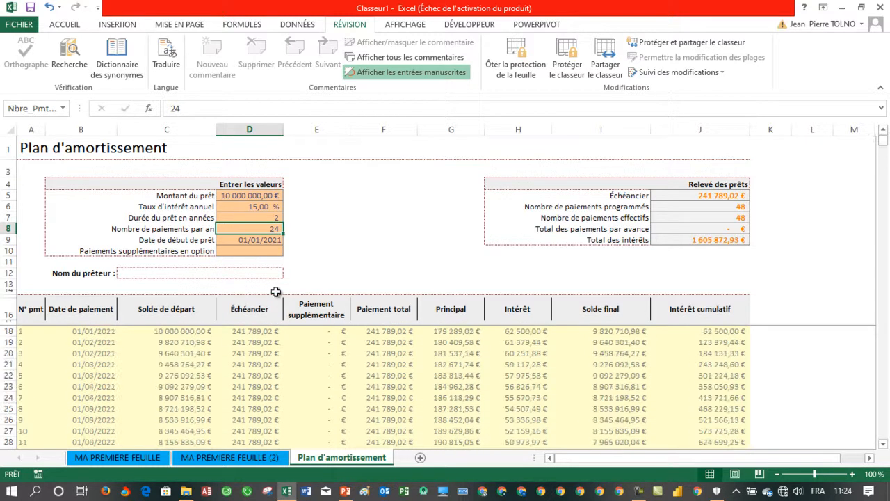
type("12")
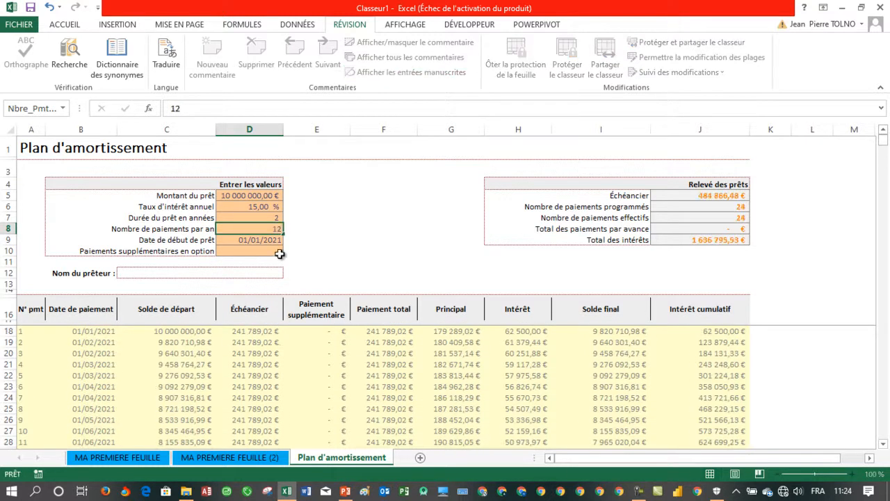
key("Return")
Examine the recalculated amortization schedule from its first payment to its last.
scroll(200, 366, "down", 2)
scroll(200, 364, "down", 5)
scroll(200, 364, "up", 5)
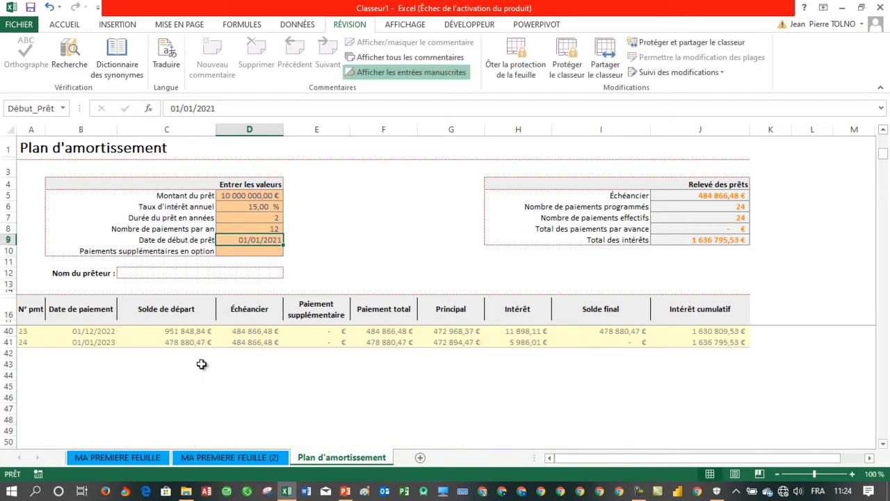
scroll(72, 355, "up", 4)
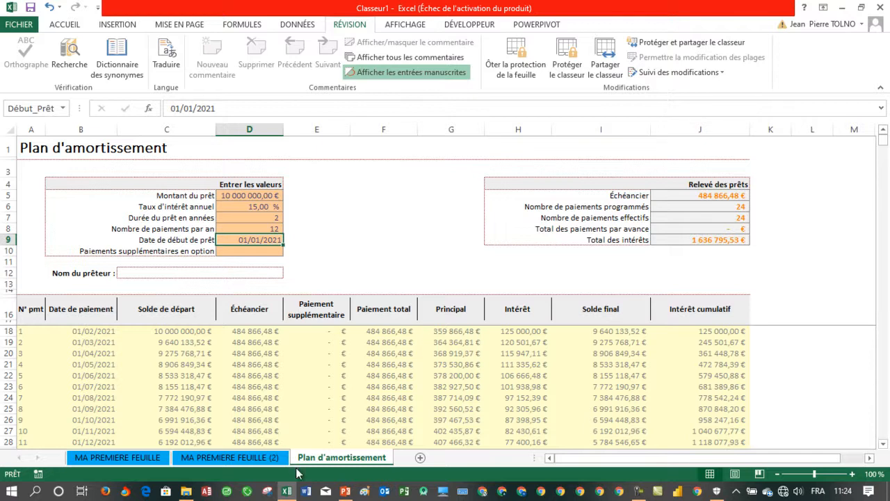
scroll(378, 366, "down", 4)
scroll(379, 366, "up", 4)
scroll(445, 334, "down", 11)
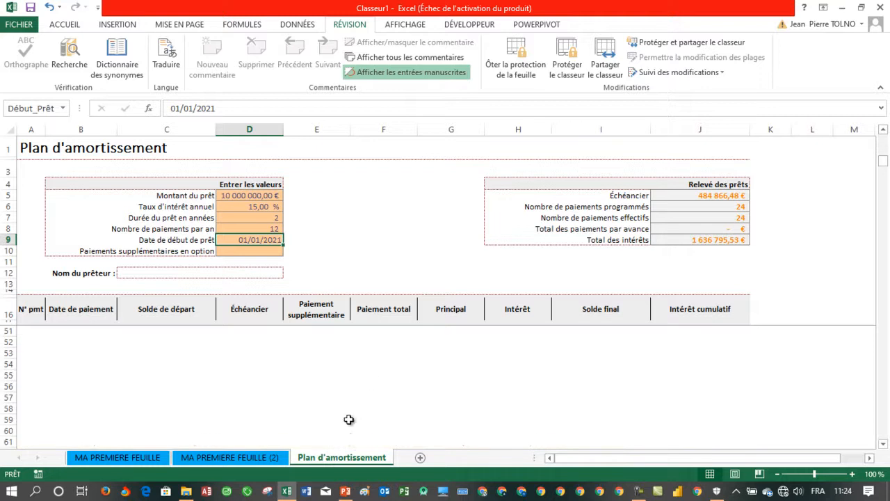
Hide the Plan d'amortissement worksheet.
right_click(347, 456)
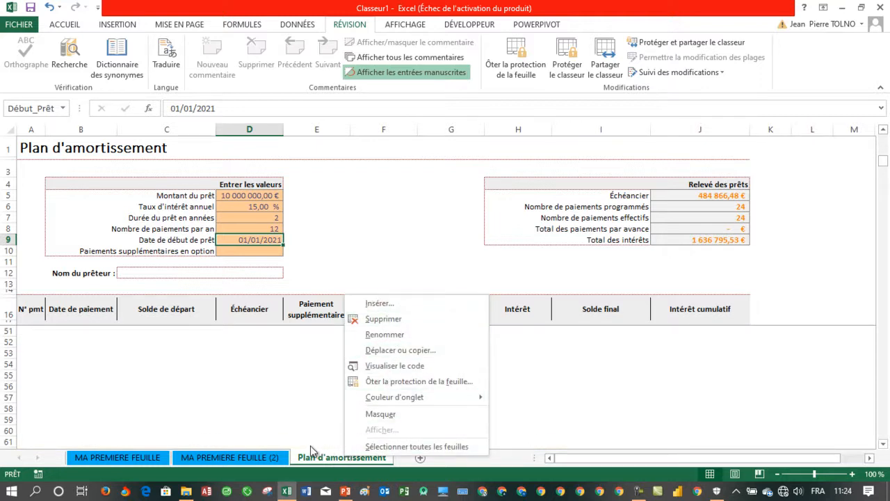
left_click(247, 455)
left_click(258, 456)
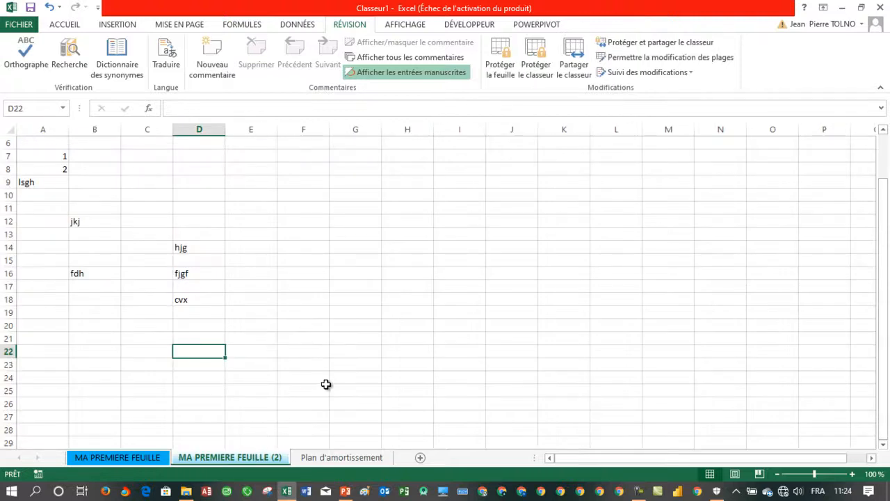
left_click(136, 459)
left_click(213, 458)
left_click(328, 458)
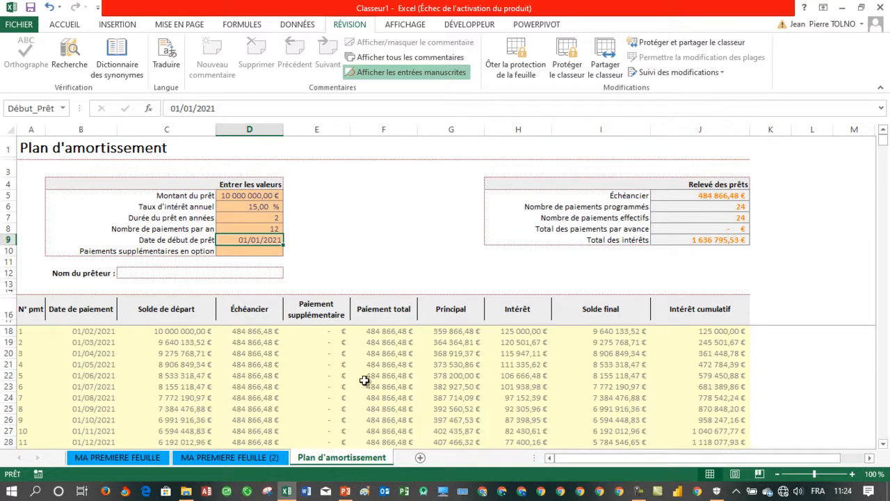
right_click(347, 461)
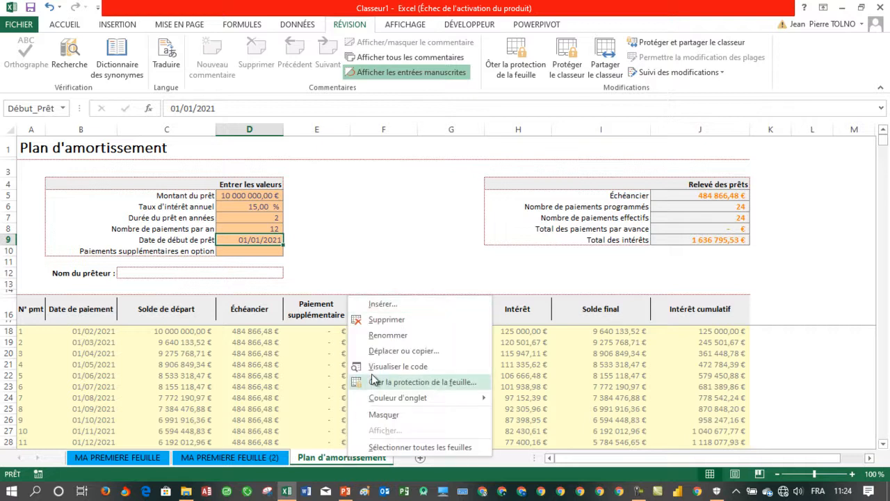
left_click(382, 414)
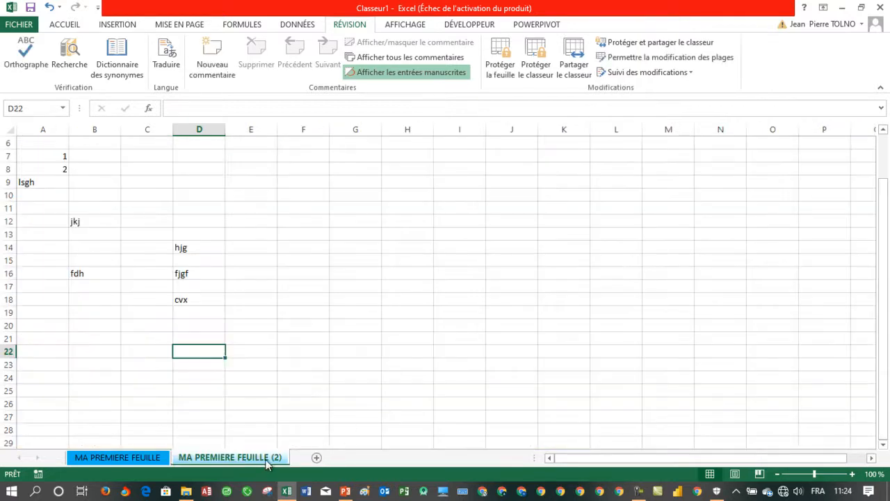
Hide the MA PREMIERE FEUILLE (2) worksheet.
left_click(288, 291)
left_click_drag(451, 291, 457, 364)
left_click_drag(313, 311, 315, 301)
left_click_drag(320, 260, 369, 275)
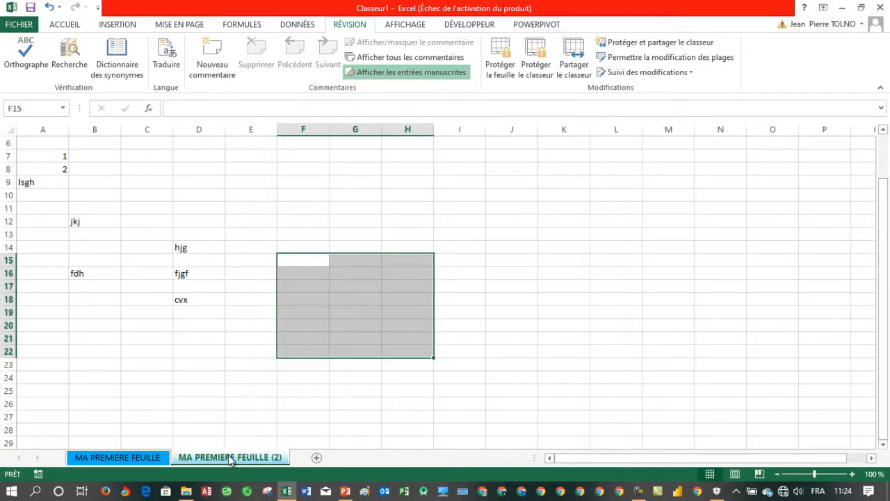
left_click(323, 210)
left_click_drag(398, 212, 506, 325)
right_click(232, 458)
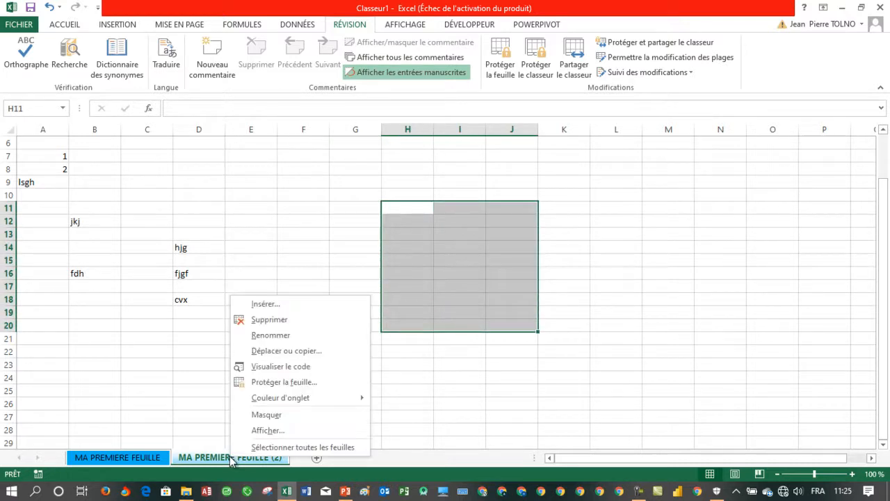
left_click(275, 415)
Unhide the Plan d'amortissement worksheet, leaving MA PREMIERE FEUILLE (2) hidden.
left_click(364, 388)
left_click(355, 235)
left_click_drag(242, 189, 492, 359)
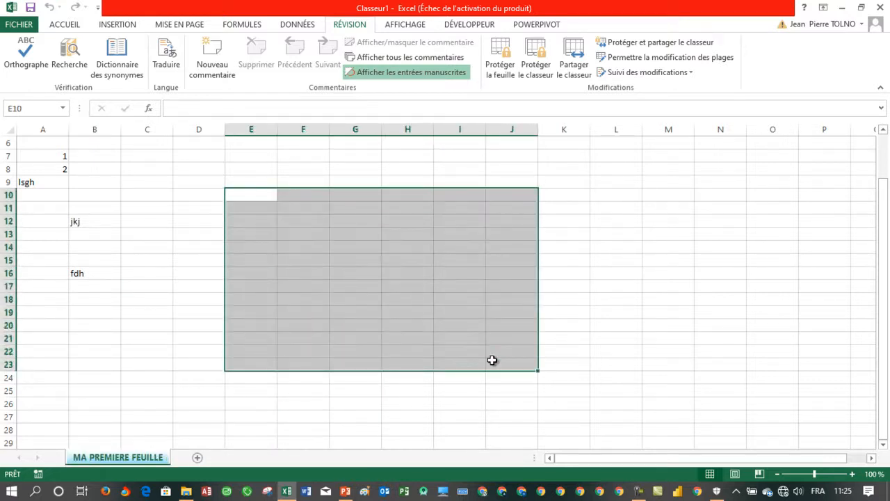
left_click_drag(232, 178, 511, 364)
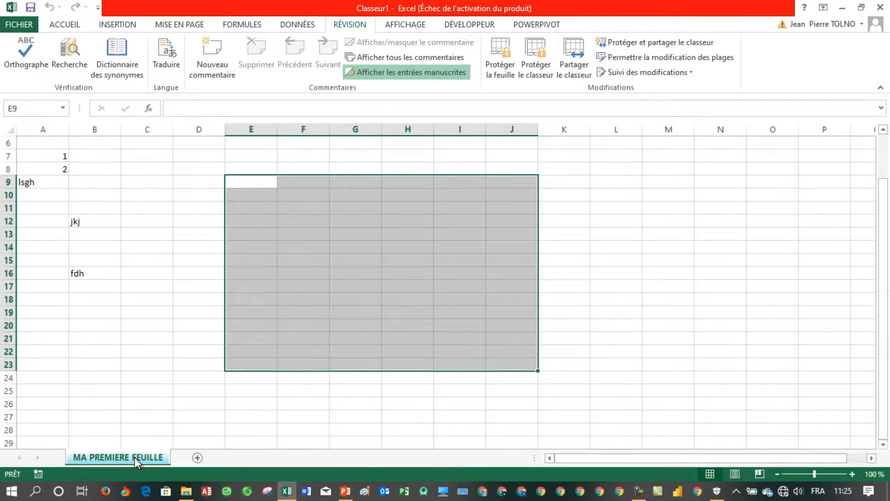
right_click(136, 462)
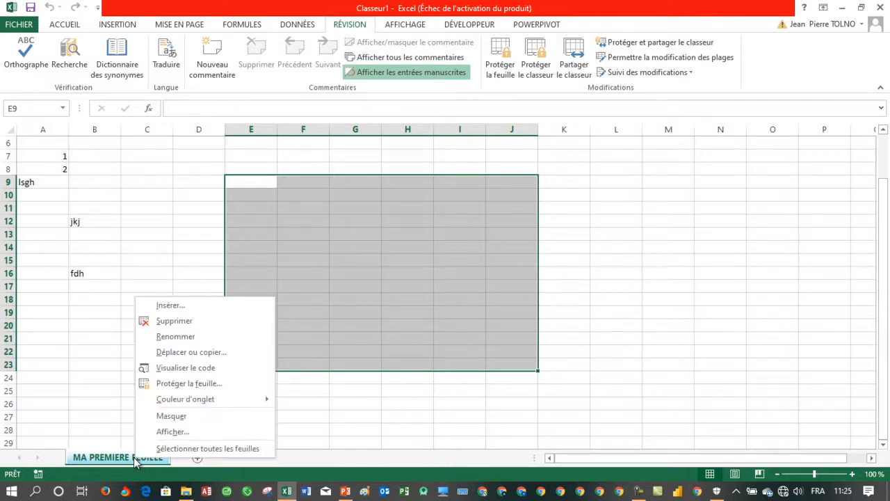
left_click(179, 432)
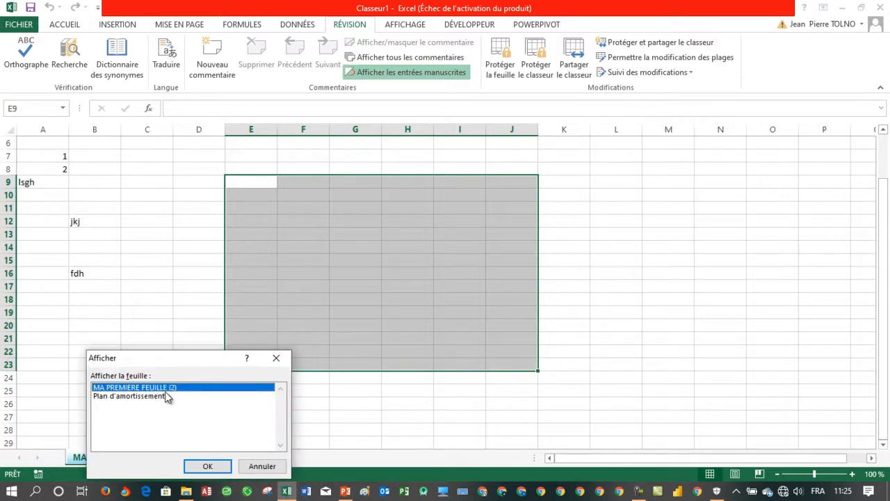
double_click(157, 394)
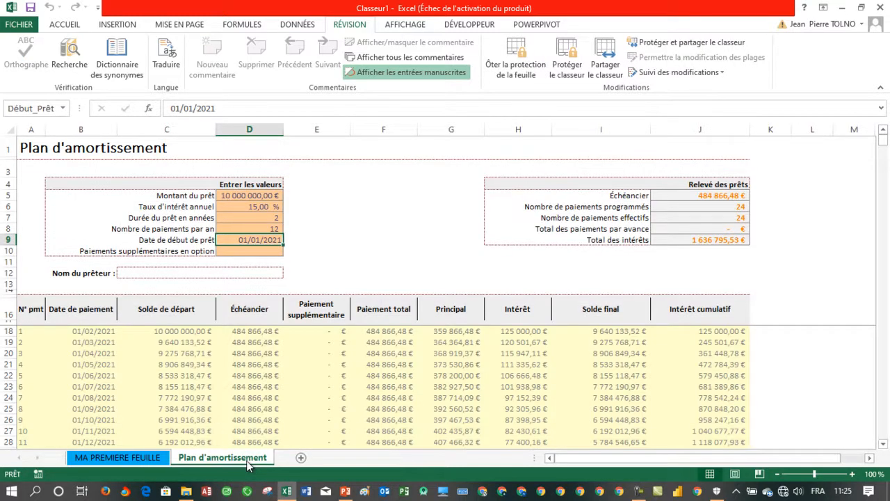
left_click(340, 384)
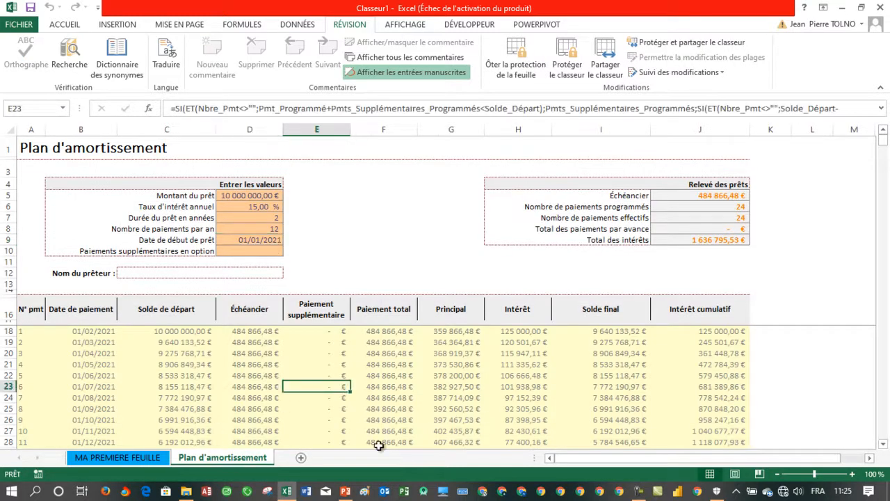
Group all visible worksheets by selecting them together from the Plan d'amortissement sheet.
left_click(146, 457)
left_click(220, 458)
right_click(232, 466)
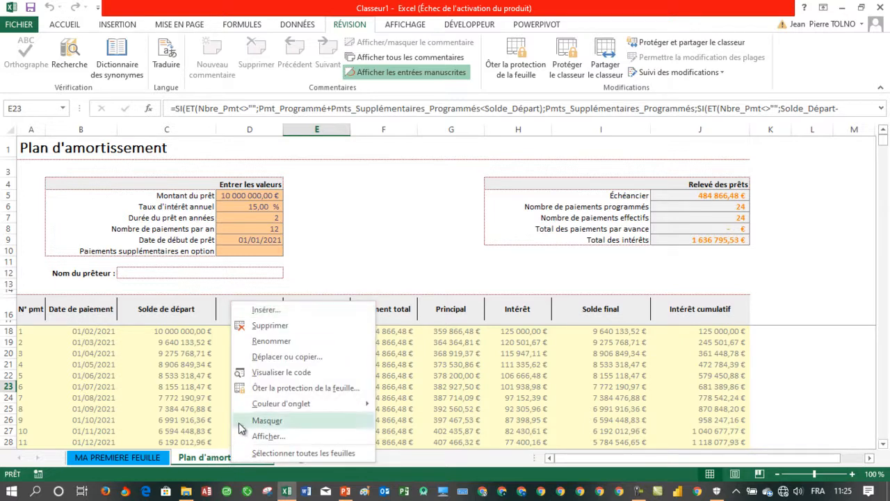
left_click(293, 453)
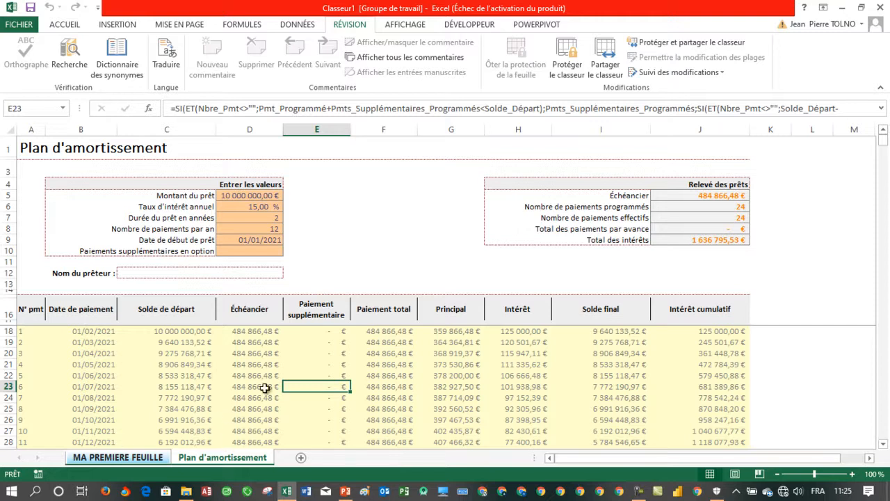
Add a blank worksheet after Plan d'amortissement and switch between the three sheets one at a time.
left_click(300, 457)
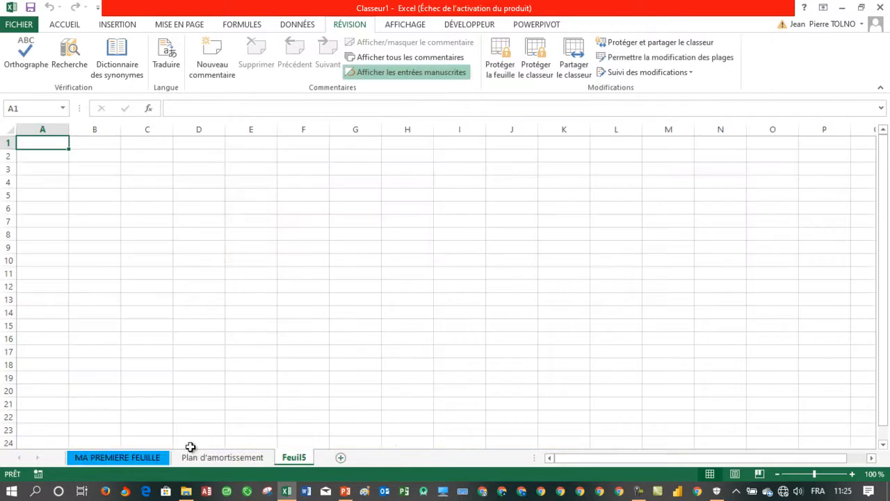
left_click(117, 457)
left_click(222, 457)
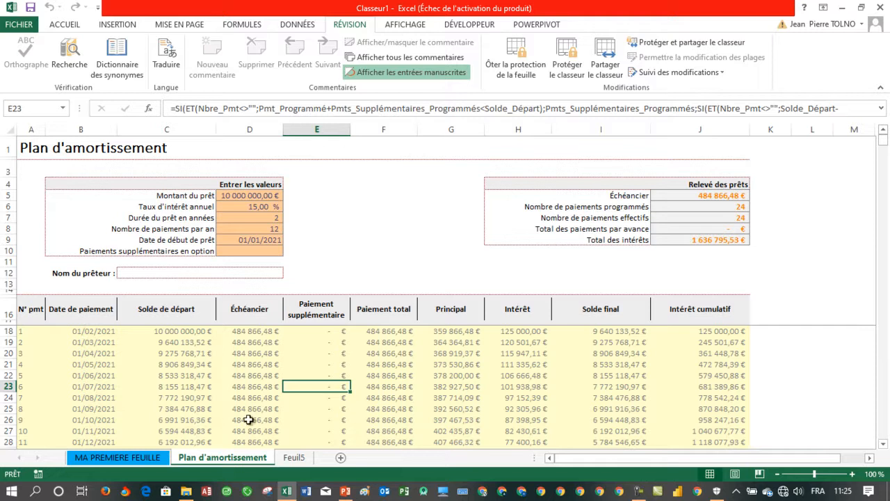
left_click(142, 457)
left_click(264, 456)
left_click(293, 456)
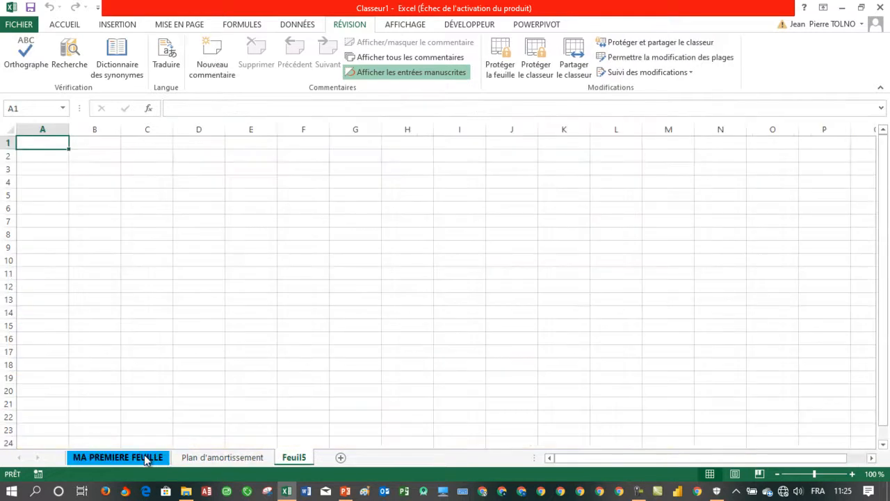
left_click(235, 455)
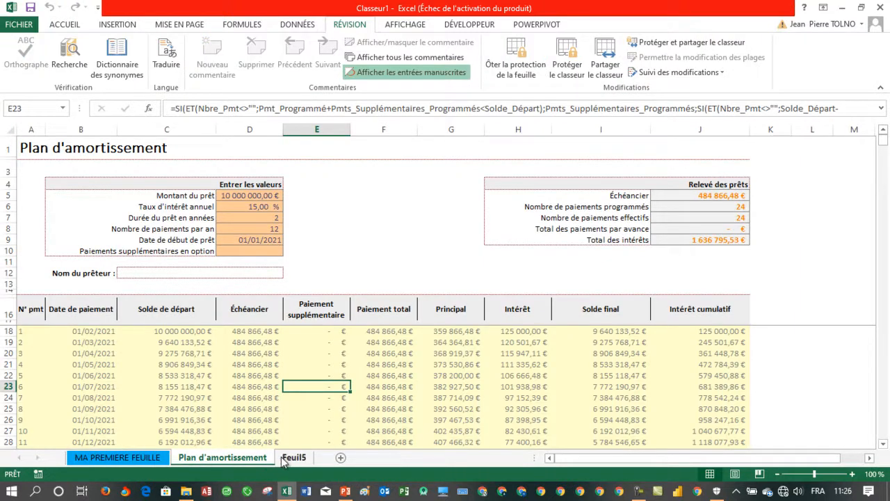
Group MA PREMIERE FEUILLE with the non-adjacent Feuil5 sheet and enter 7777 in cell A6 of both.
left_click(150, 459)
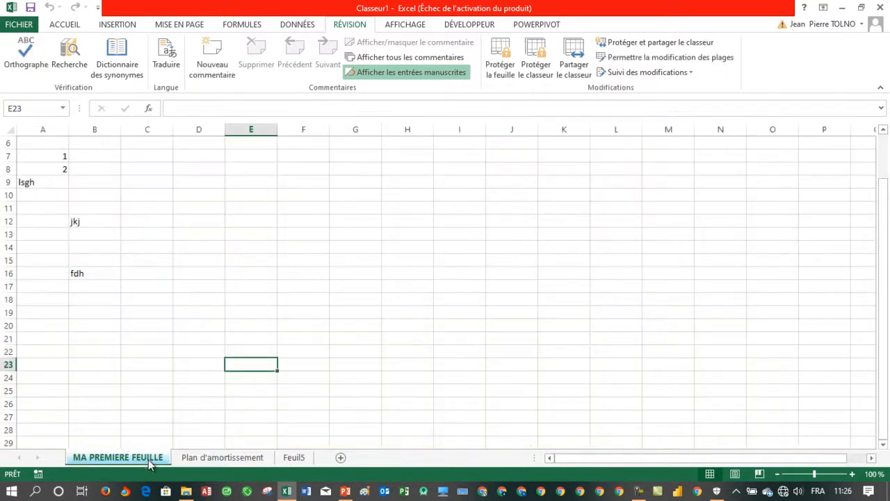
left_click(292, 459, "ctrl")
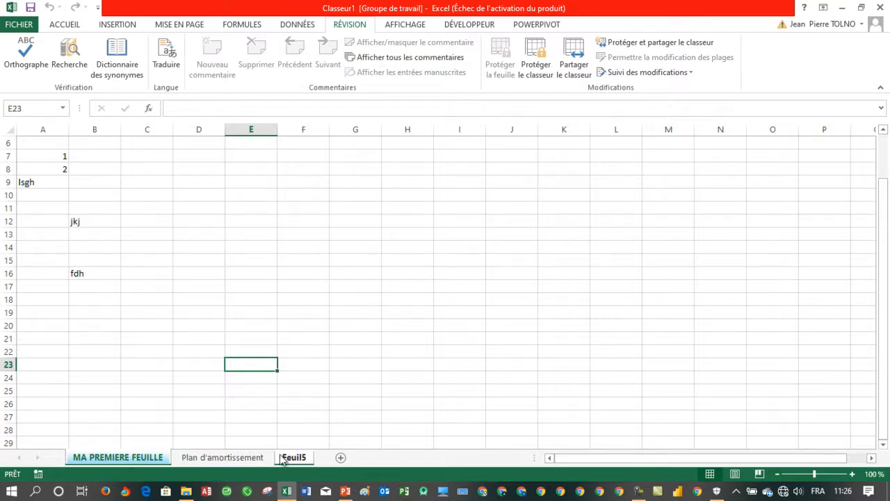
left_click(159, 212)
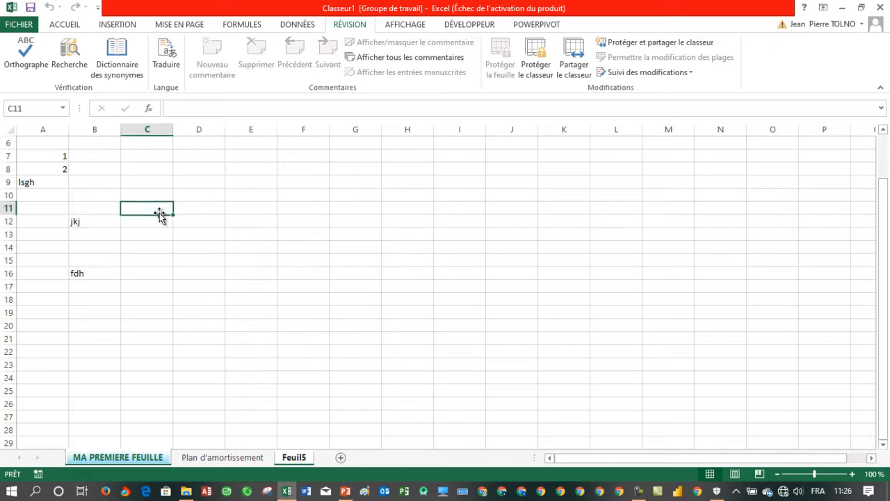
left_click(55, 142)
type("7777")
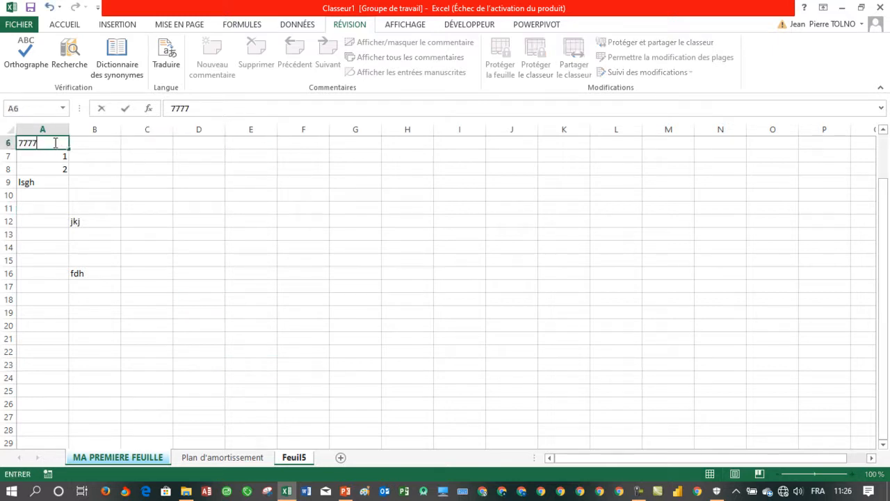
key("Return")
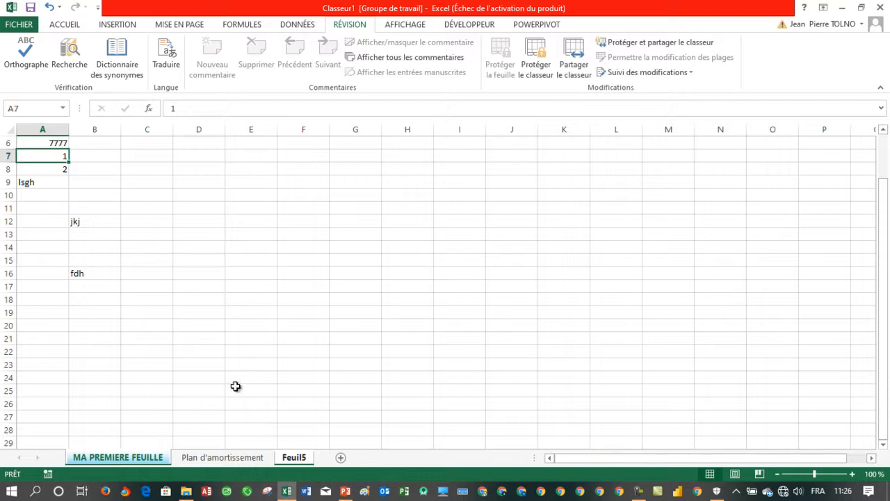
Ungroup the sheets and check cell A6 on both MA PREMIERE FEUILLE and Feuil5.
left_click(232, 457)
left_click(146, 457)
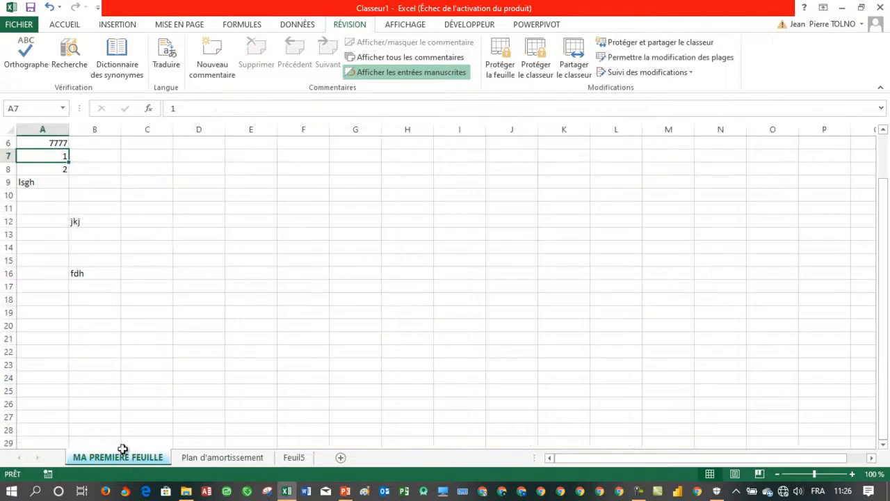
left_click(54, 144)
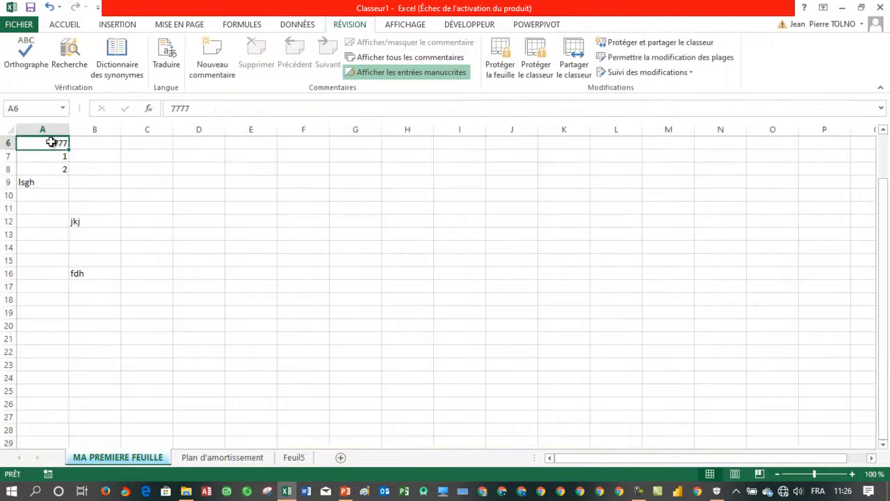
left_click(293, 456)
left_click(57, 208)
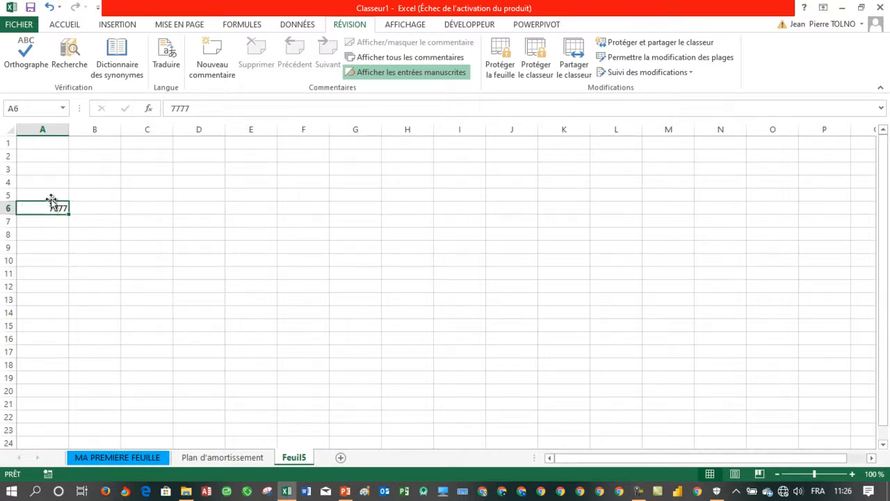
left_click(149, 249)
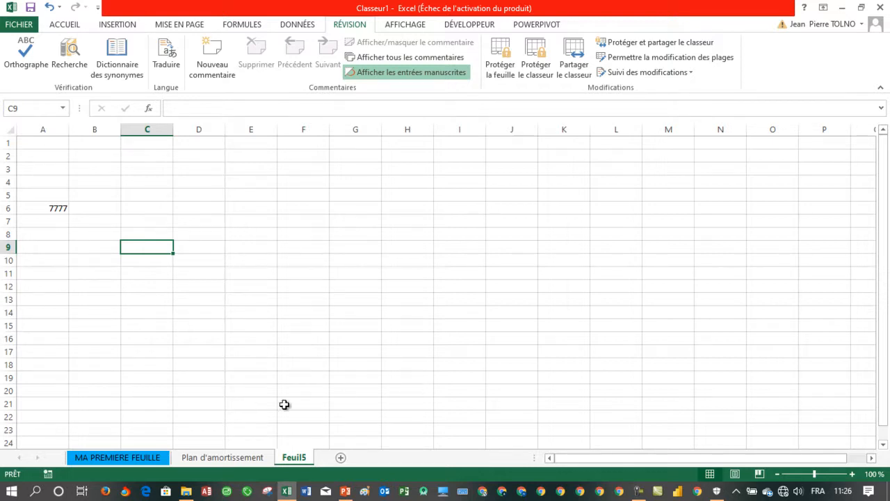
Add another blank worksheet after Feuil5 and select a few individual cells, ending on B4.
left_click(339, 457)
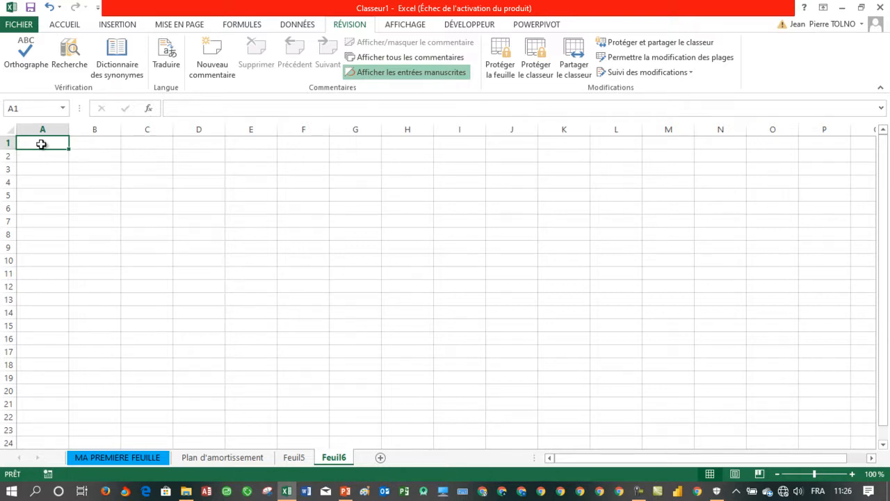
left_click_drag(46, 142, 286, 282)
left_click(256, 247)
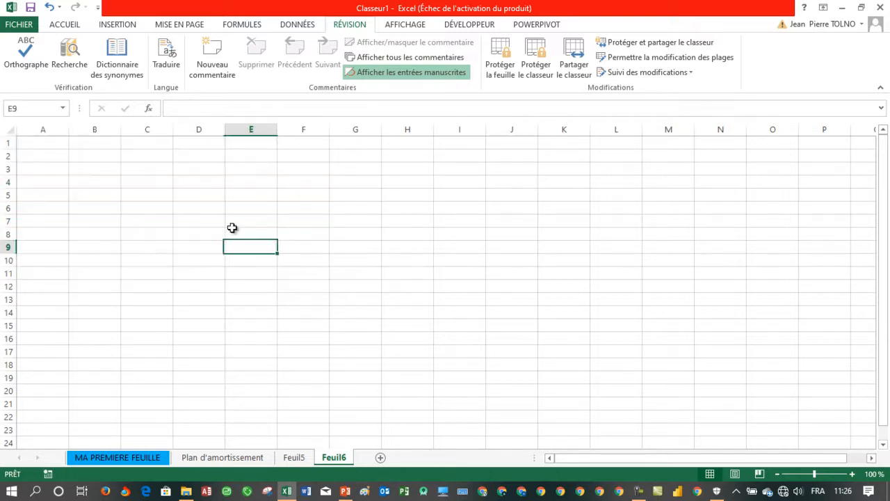
left_click(98, 161)
left_click(96, 139)
left_click(98, 159)
left_click(96, 179)
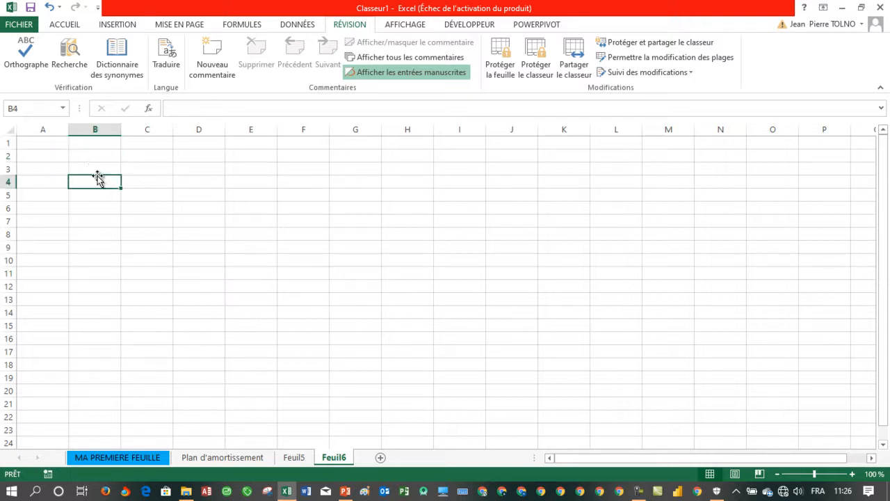
Select entire columns A, B and C and entire rows 2 and 4 of the blank sheet, one at a time.
left_click(96, 128)
left_click(50, 127)
left_click(97, 126)
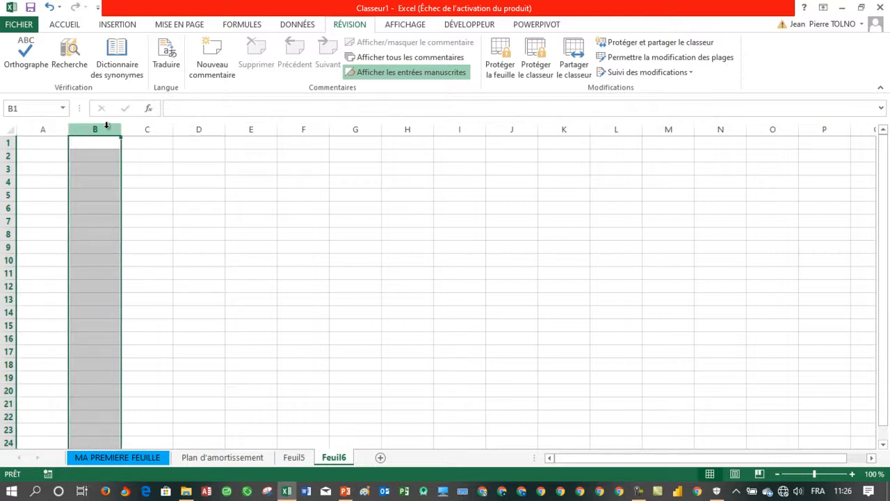
left_click(147, 129)
left_click(8, 155)
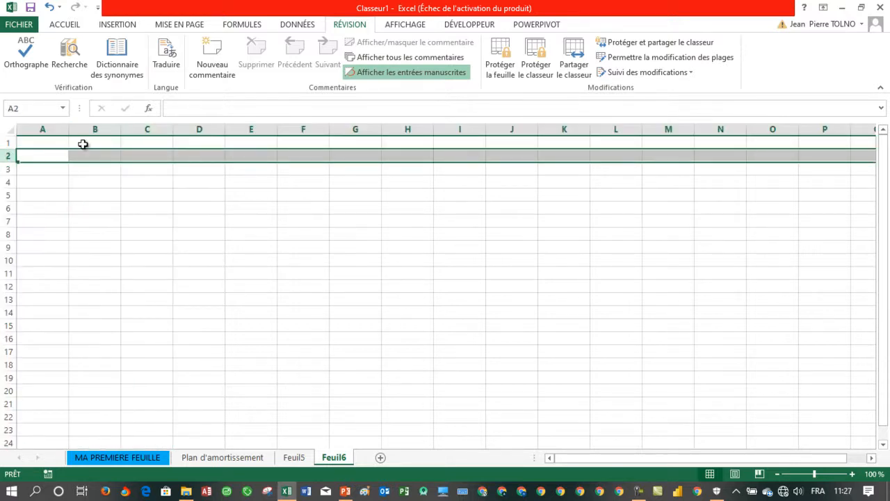
left_click(90, 130)
left_click(8, 156)
left_click(91, 129)
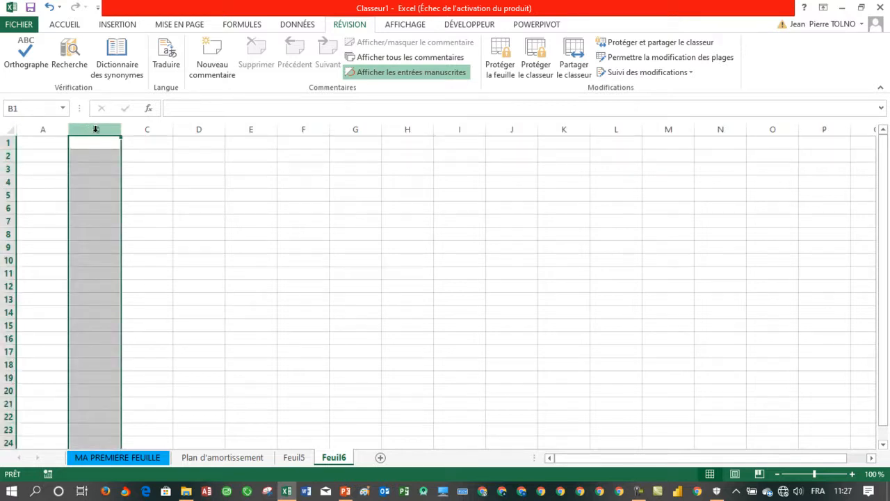
left_click(9, 182)
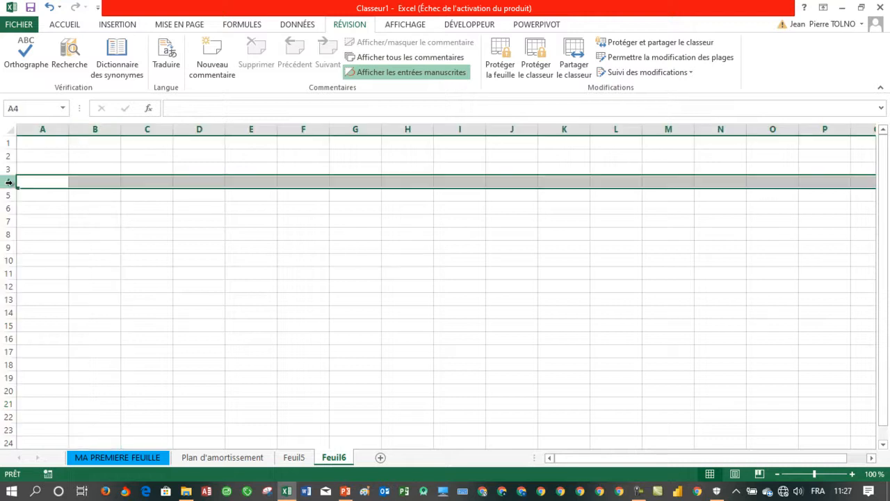
Select cell B4 and highlight its reference in the Name Box to examine how the cell is identified.
left_click(90, 180)
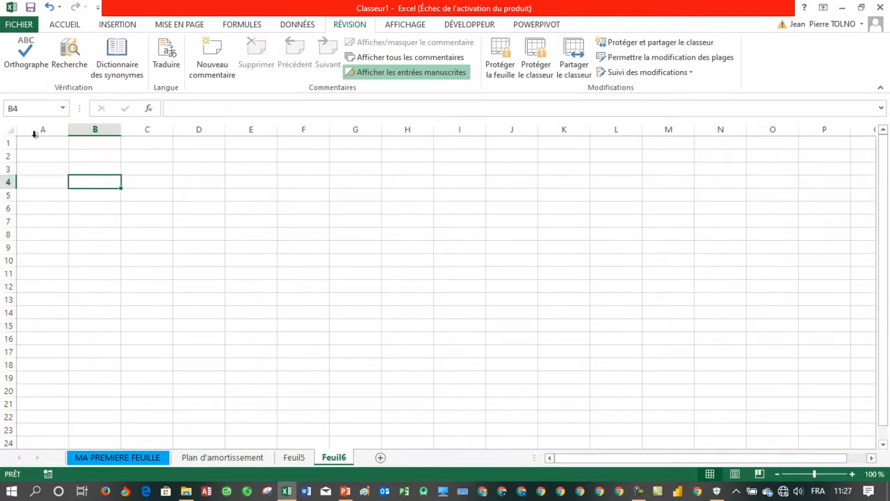
left_click(21, 108)
left_click(103, 167)
left_click(102, 180)
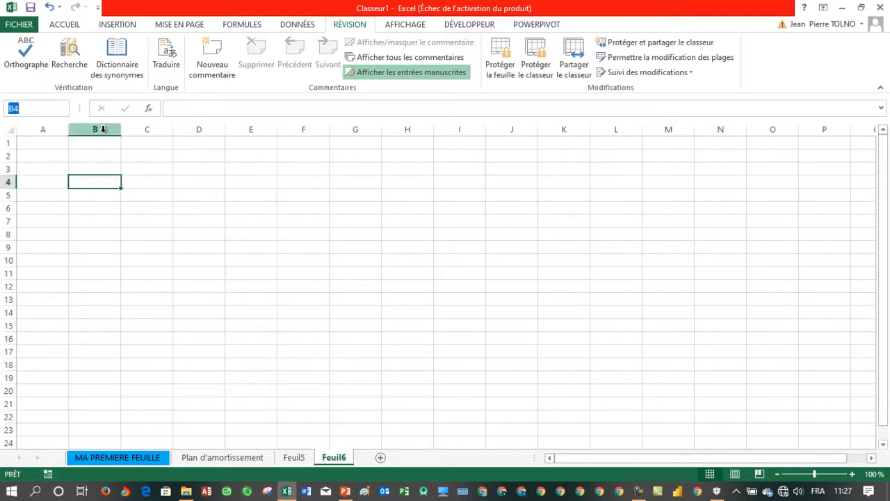
Select several individual cells across columns B to G one at a time, ending on G8.
left_click(105, 166)
left_click(102, 153)
left_click(102, 140)
left_click(96, 179)
left_click(195, 180)
left_click(248, 178)
left_click(341, 201)
left_click(341, 238)
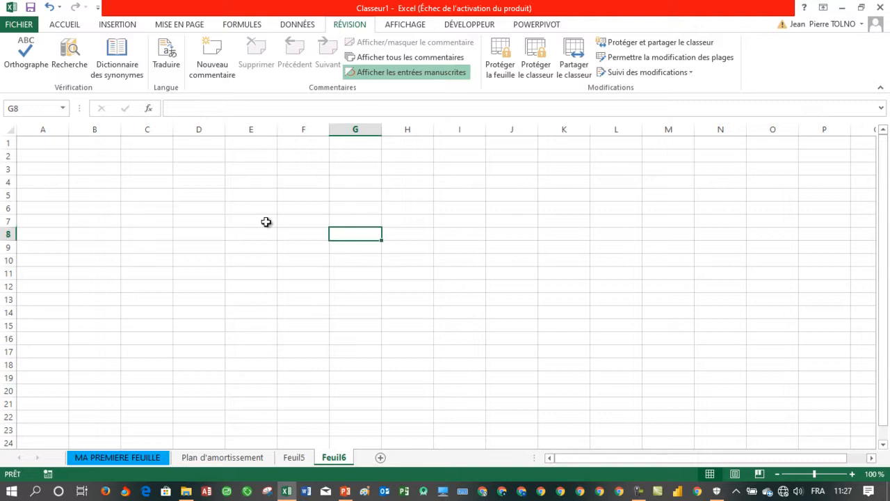
Go from column A to the sheet's last column, select columns XFD and XFC together, and return to cell A1.
left_click(53, 130)
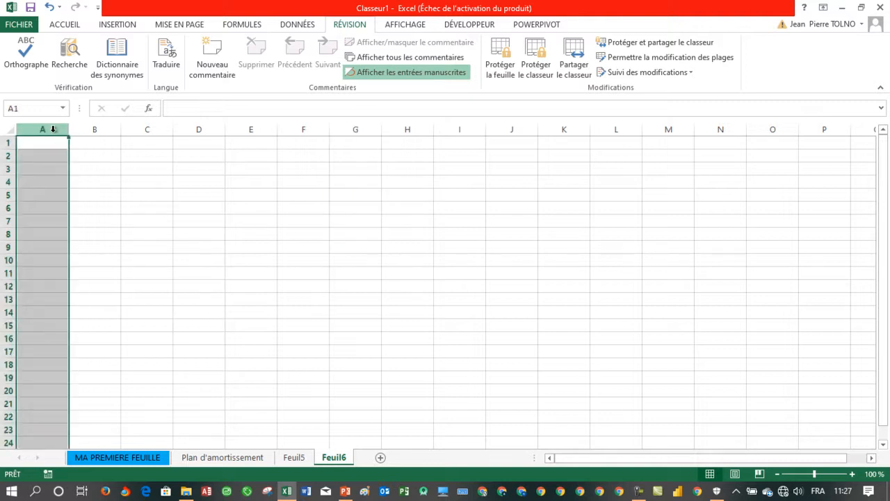
key("ctrl+Right")
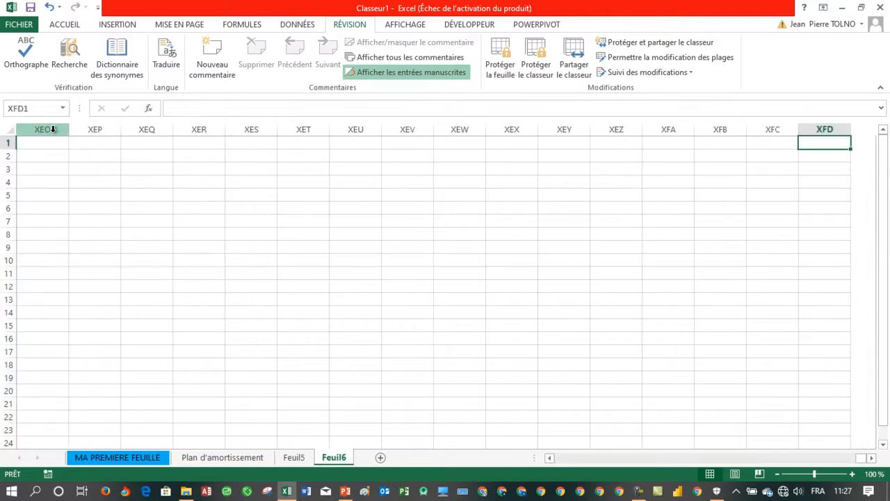
left_click(824, 130)
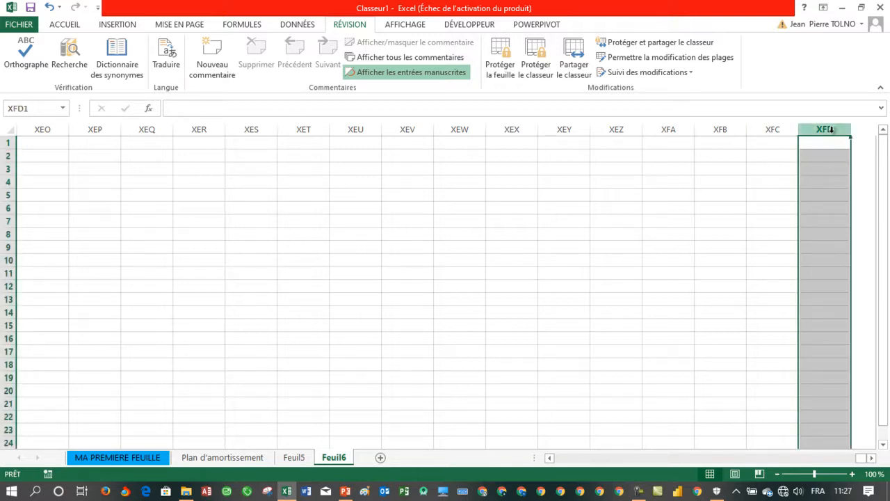
key("shift+Left")
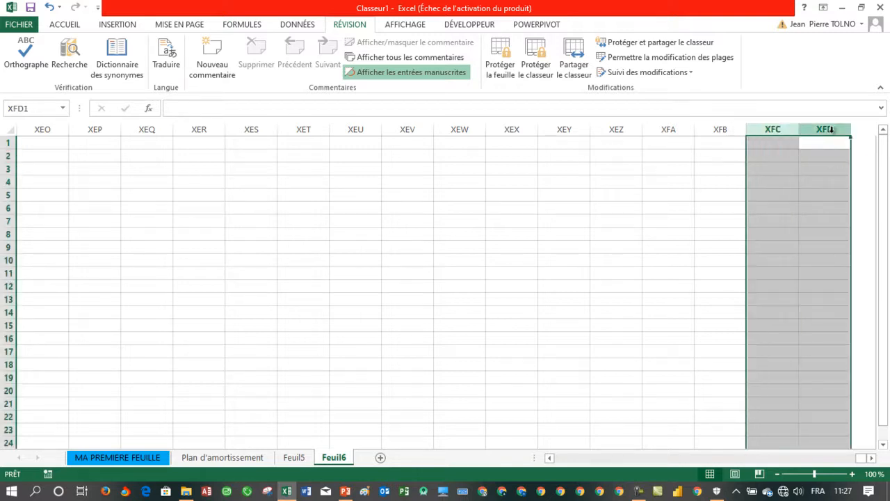
key("ctrl+Home")
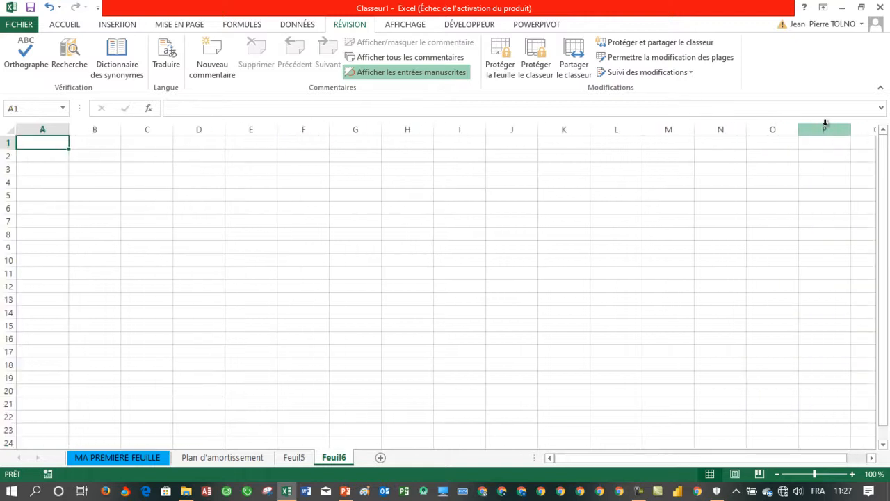
Move twice between the first and last rows of column A, finishing at the last column of row 1.
key("shift+Down")
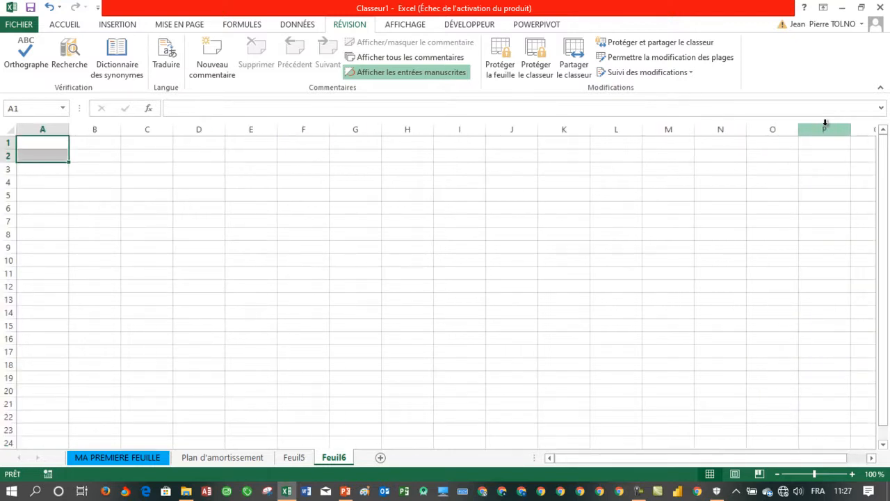
key("ctrl+Down")
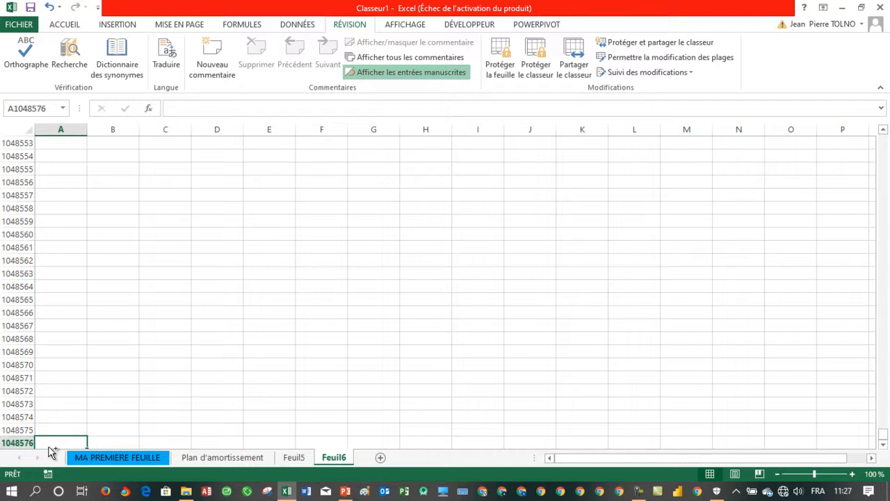
key("ctrl+Up")
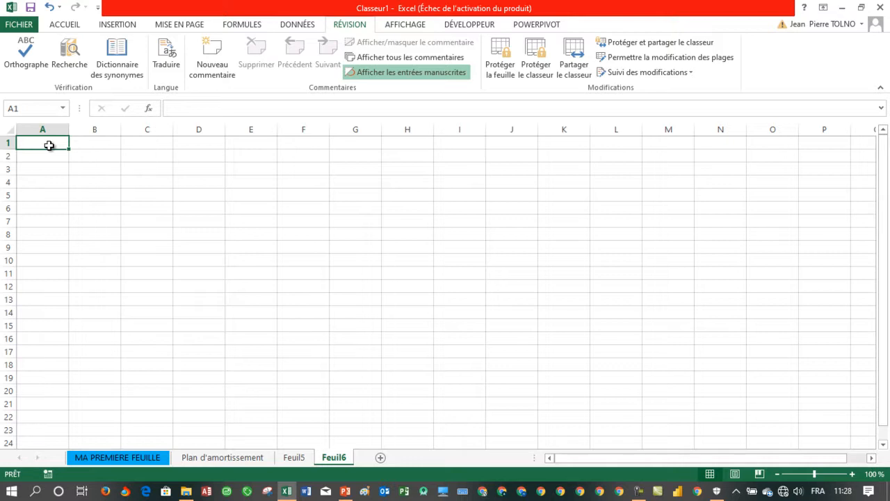
key("ctrl+Down")
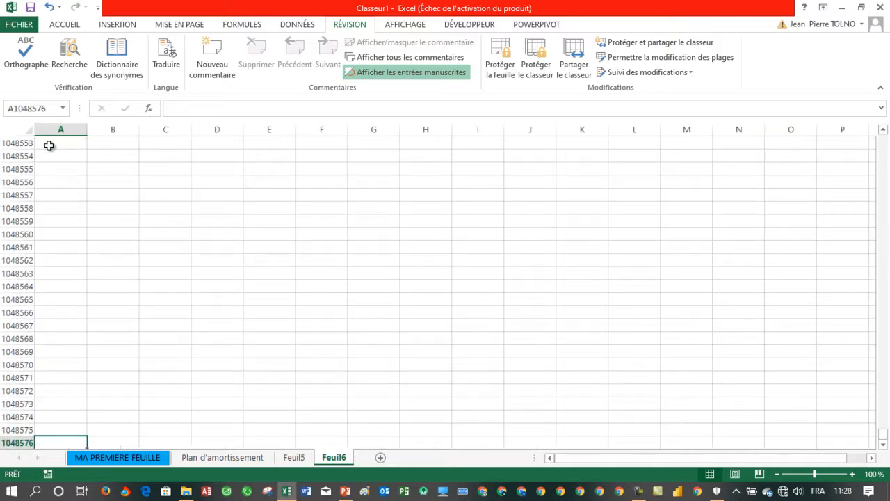
key("ctrl+Up")
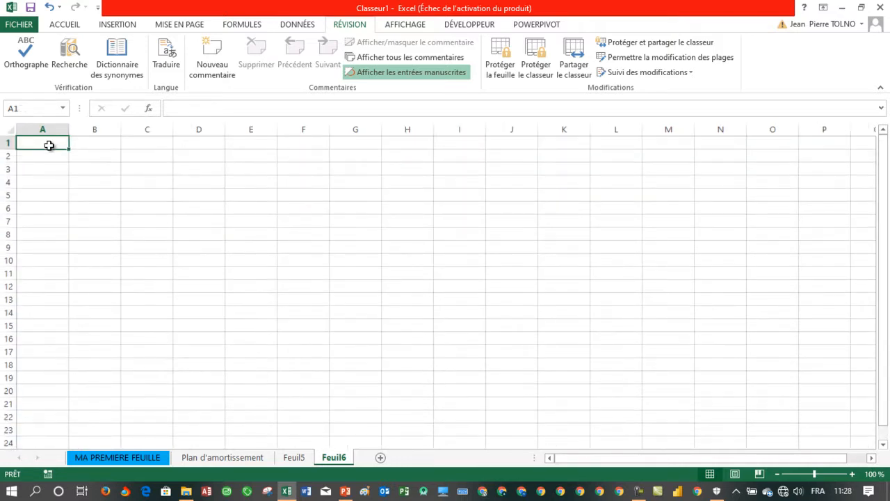
key("ctrl+Right")
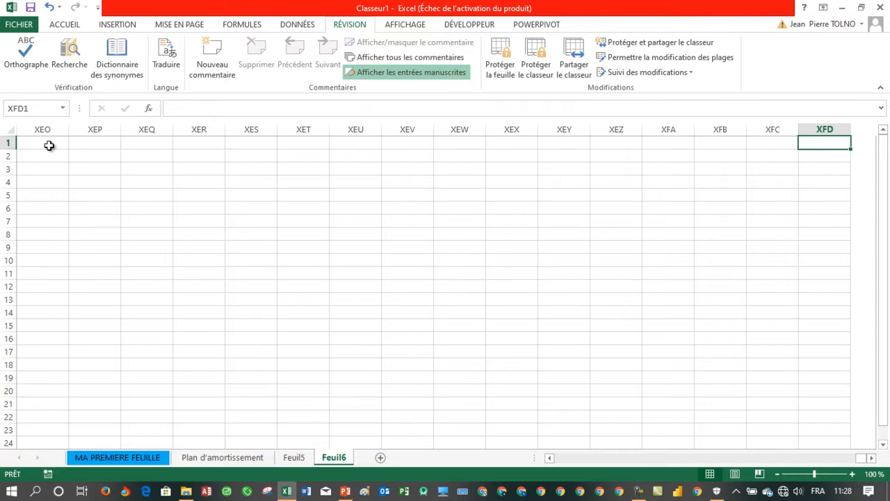